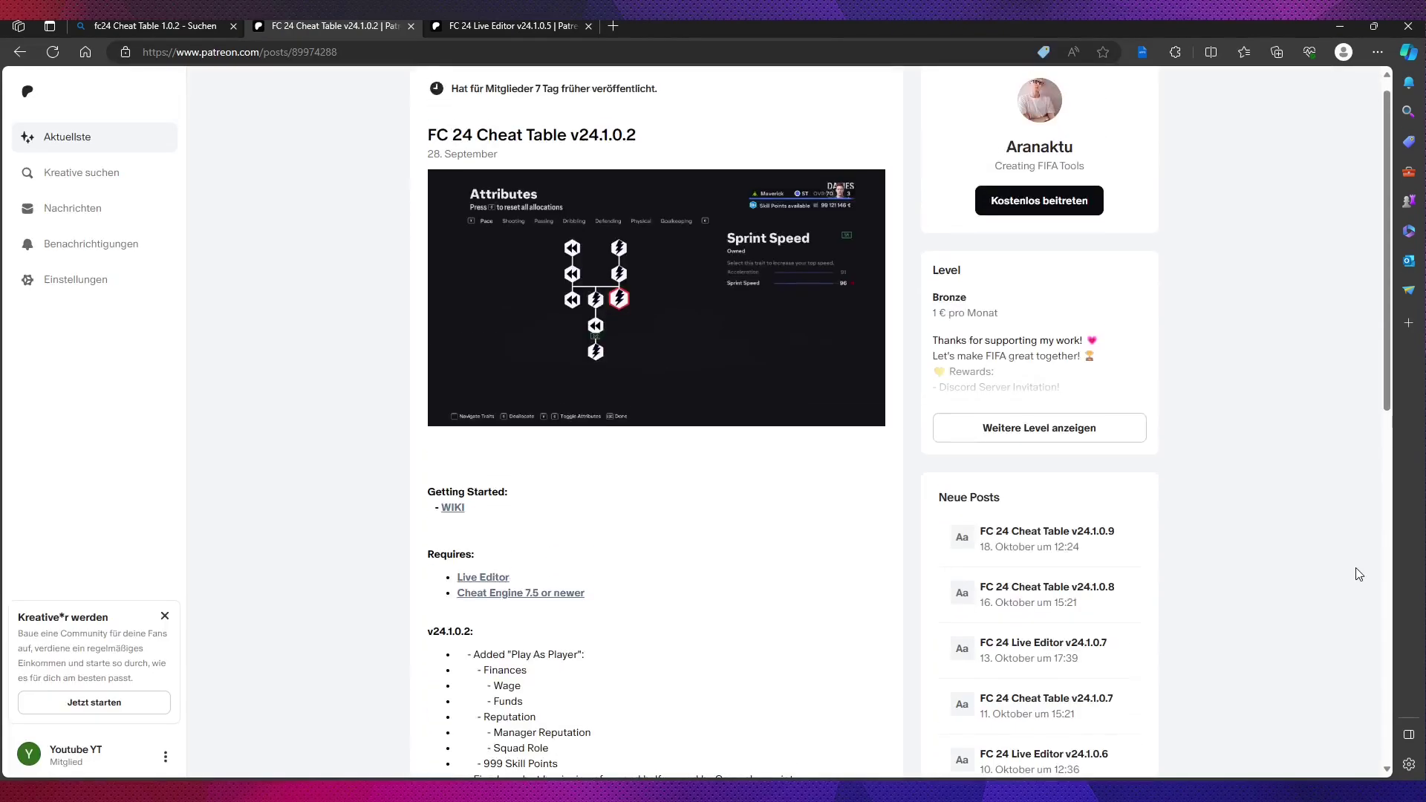
# Download the attached FC 24 CT v24.1.0.2.zip file from the FC 24 Cheat Table v24.1.0.2 post.
pyautogui.scroll(-1, 1346, 574)
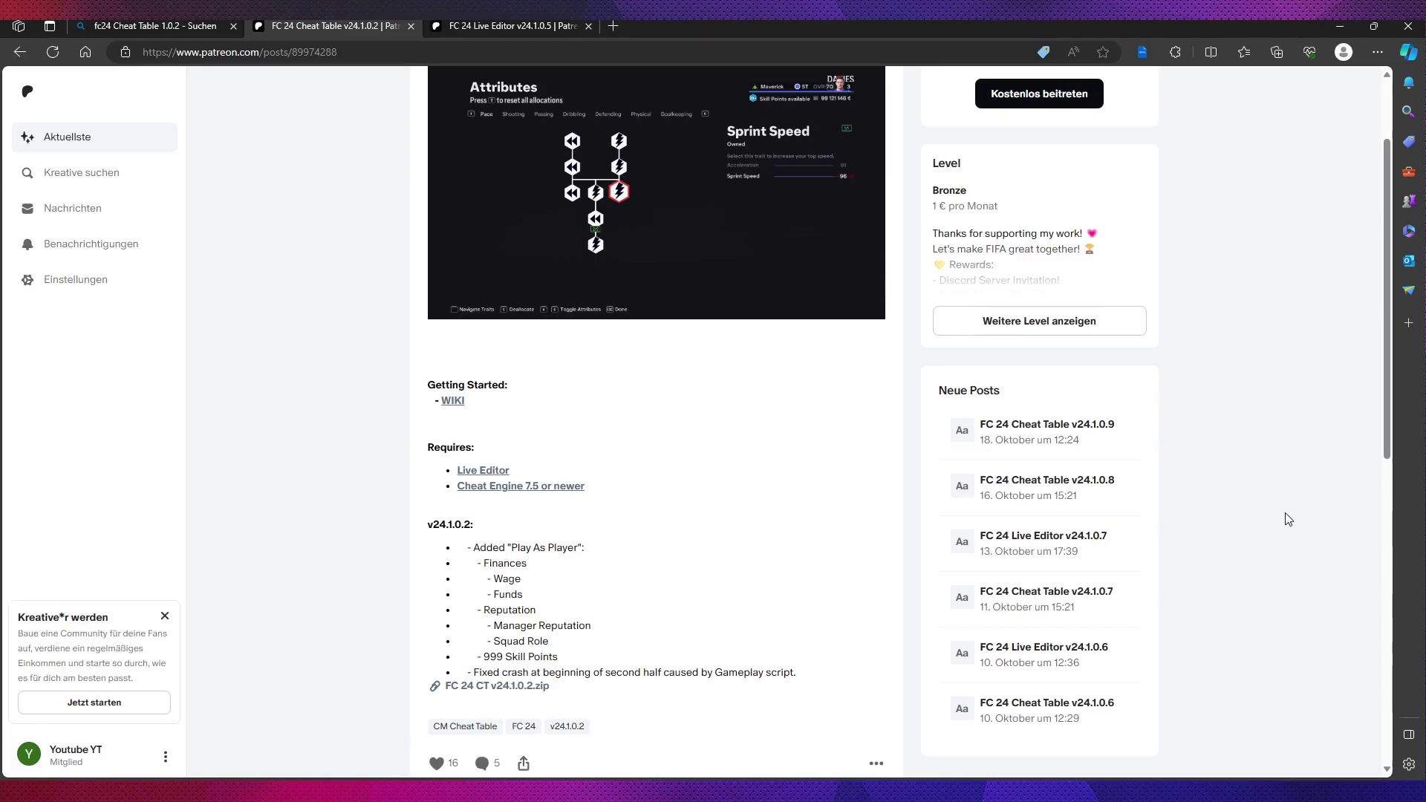
pyautogui.click(519, 689)
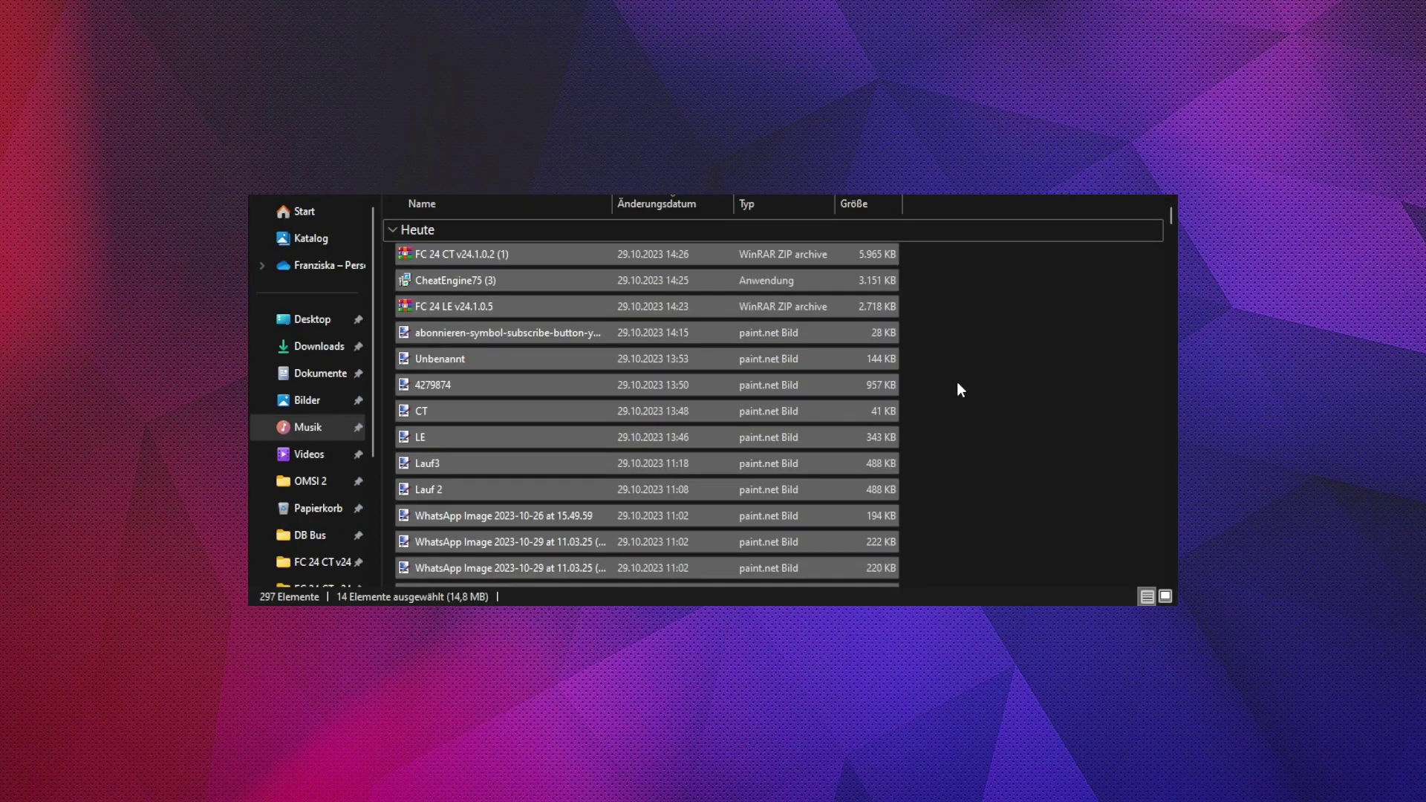
pyautogui.click(958, 384)
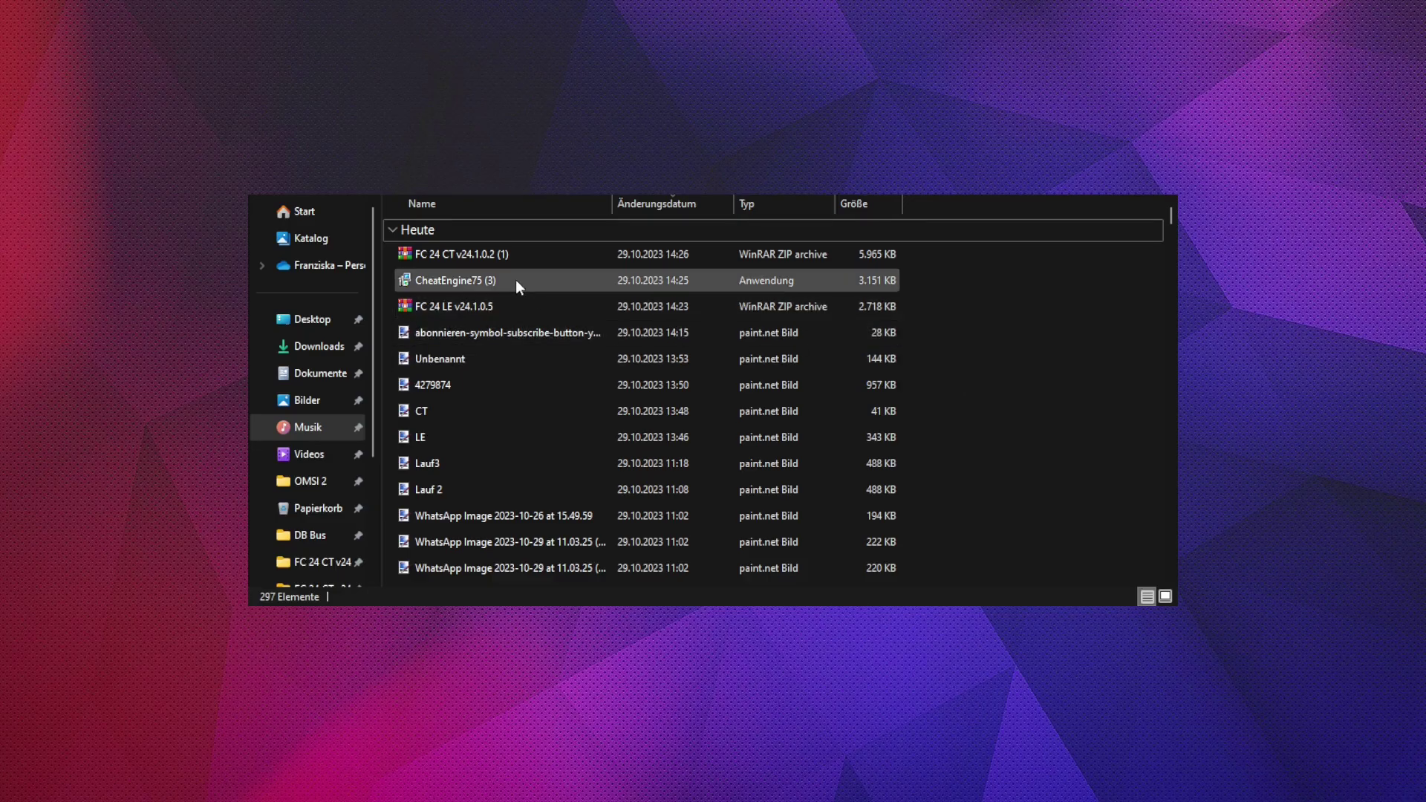
pyautogui.click(461, 278)
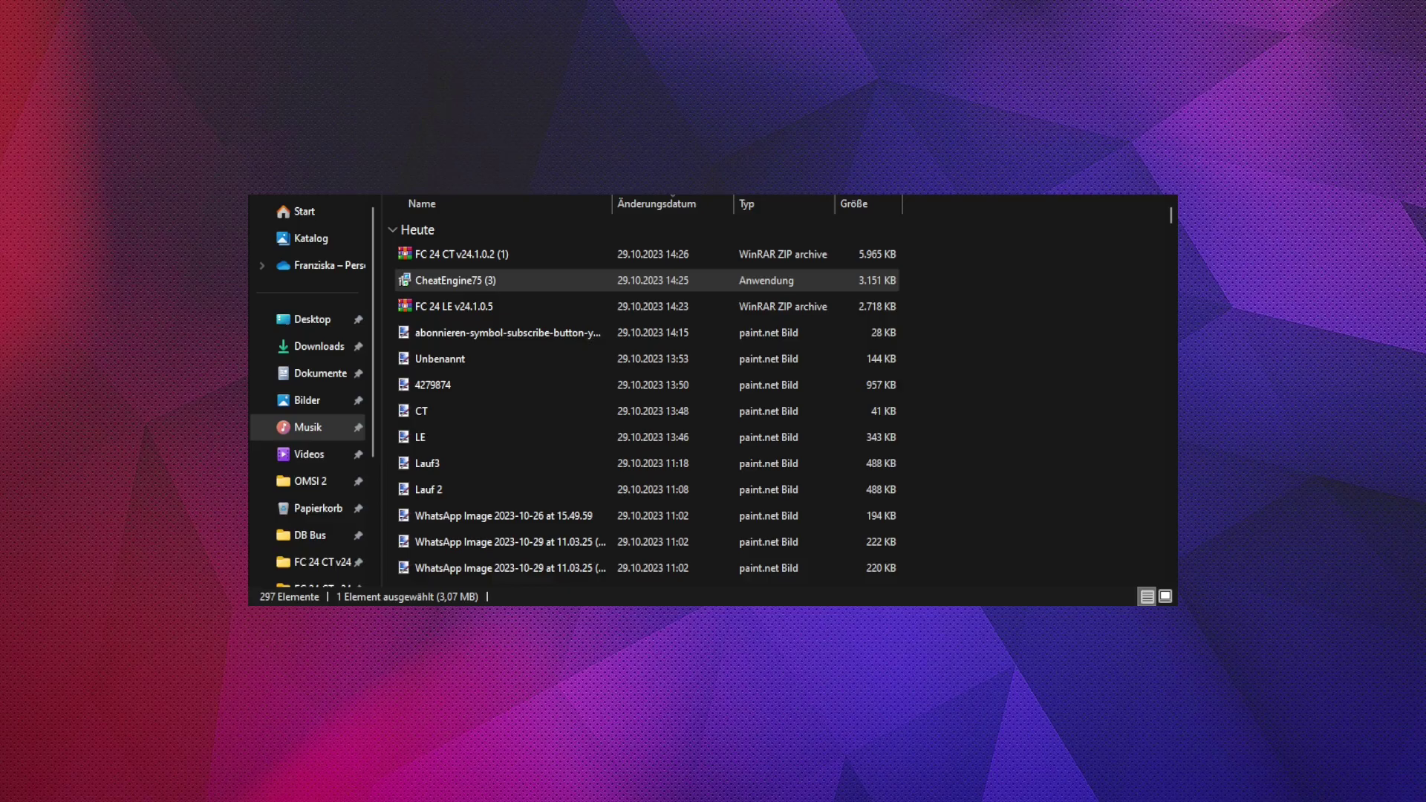
pyautogui.click(461, 254)
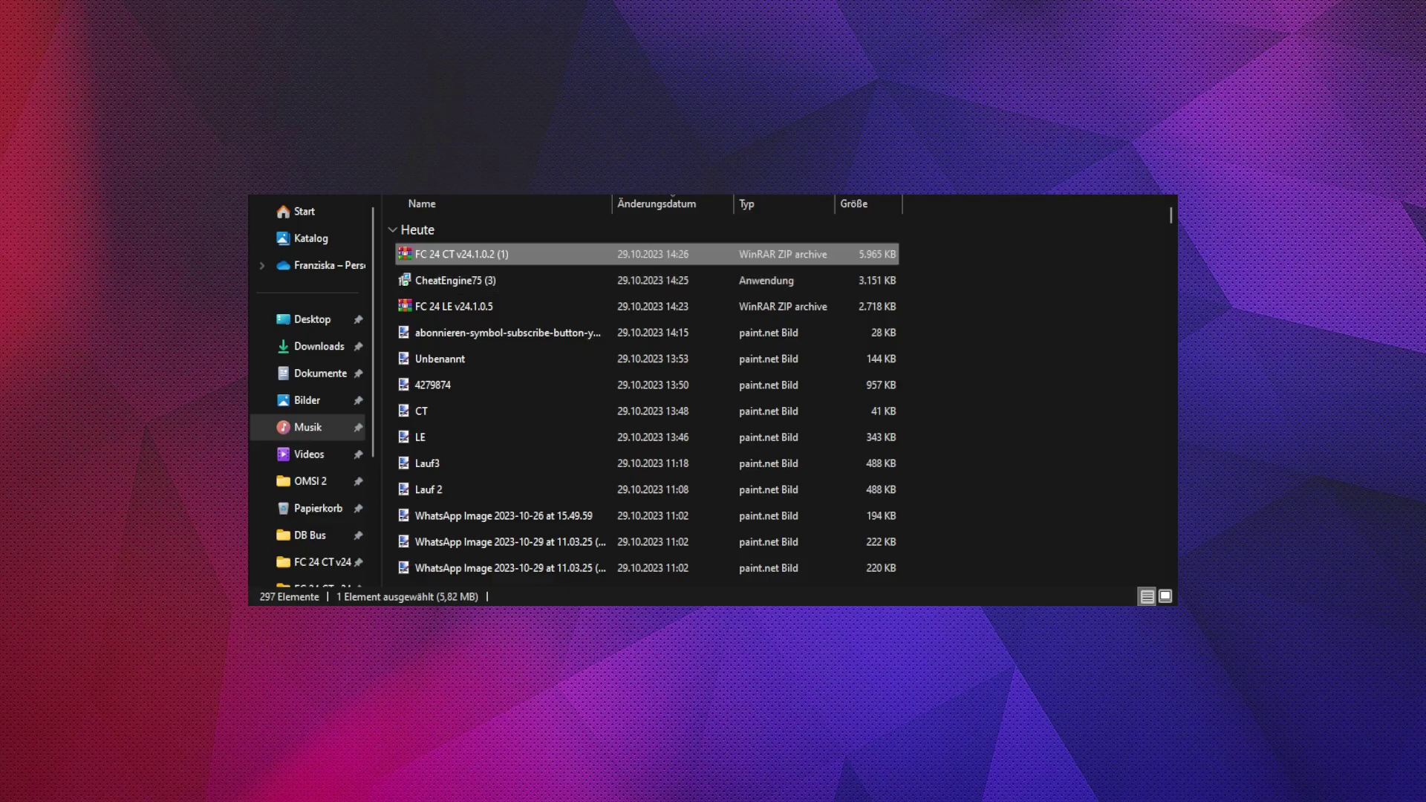
pyautogui.click(1023, 356)
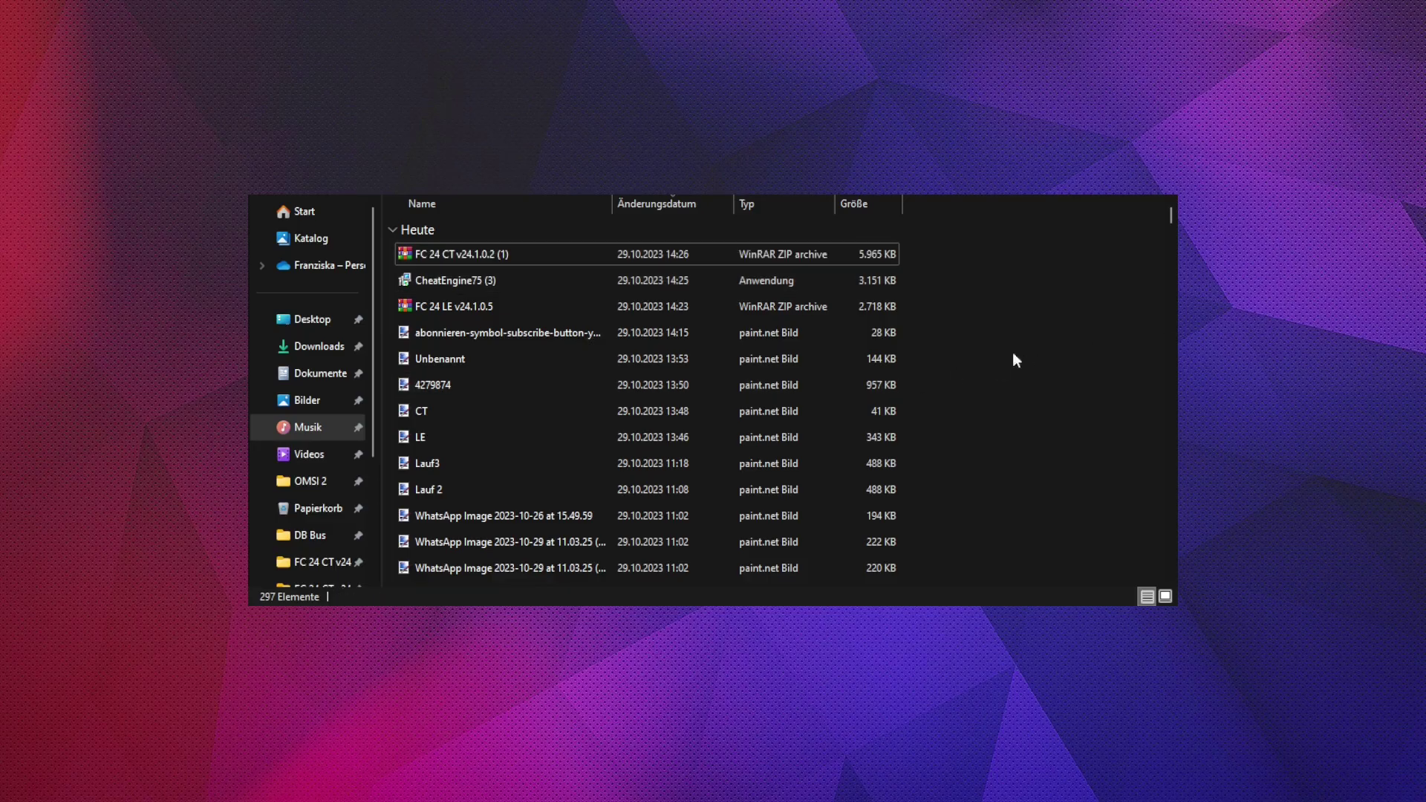
# Extract the FC 24 LE v24.1.0.5 and FC 24 CT v24.1.0.2 (1) archives into folders of the same names.
pyautogui.click(599, 308)
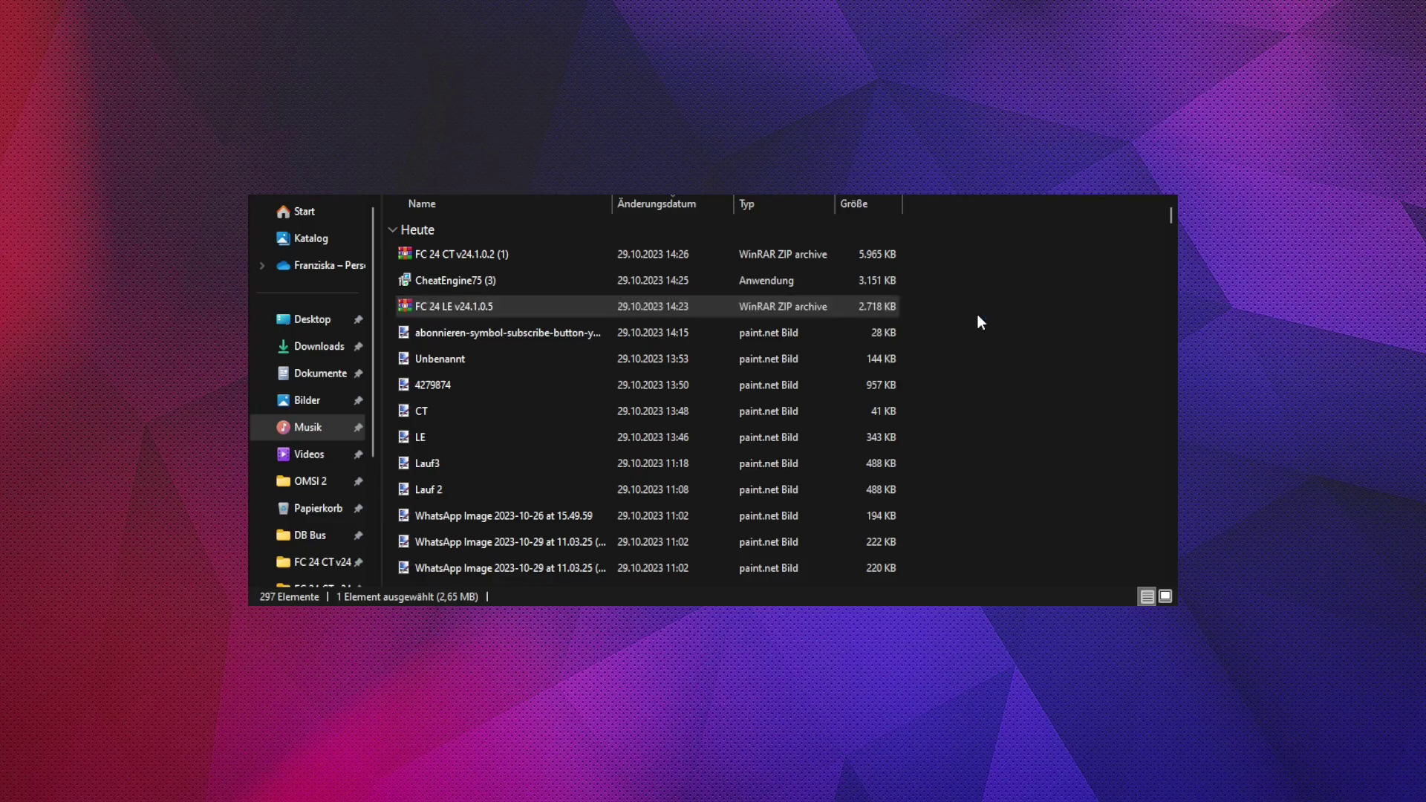
pyautogui.scroll(-1, 877, 316)
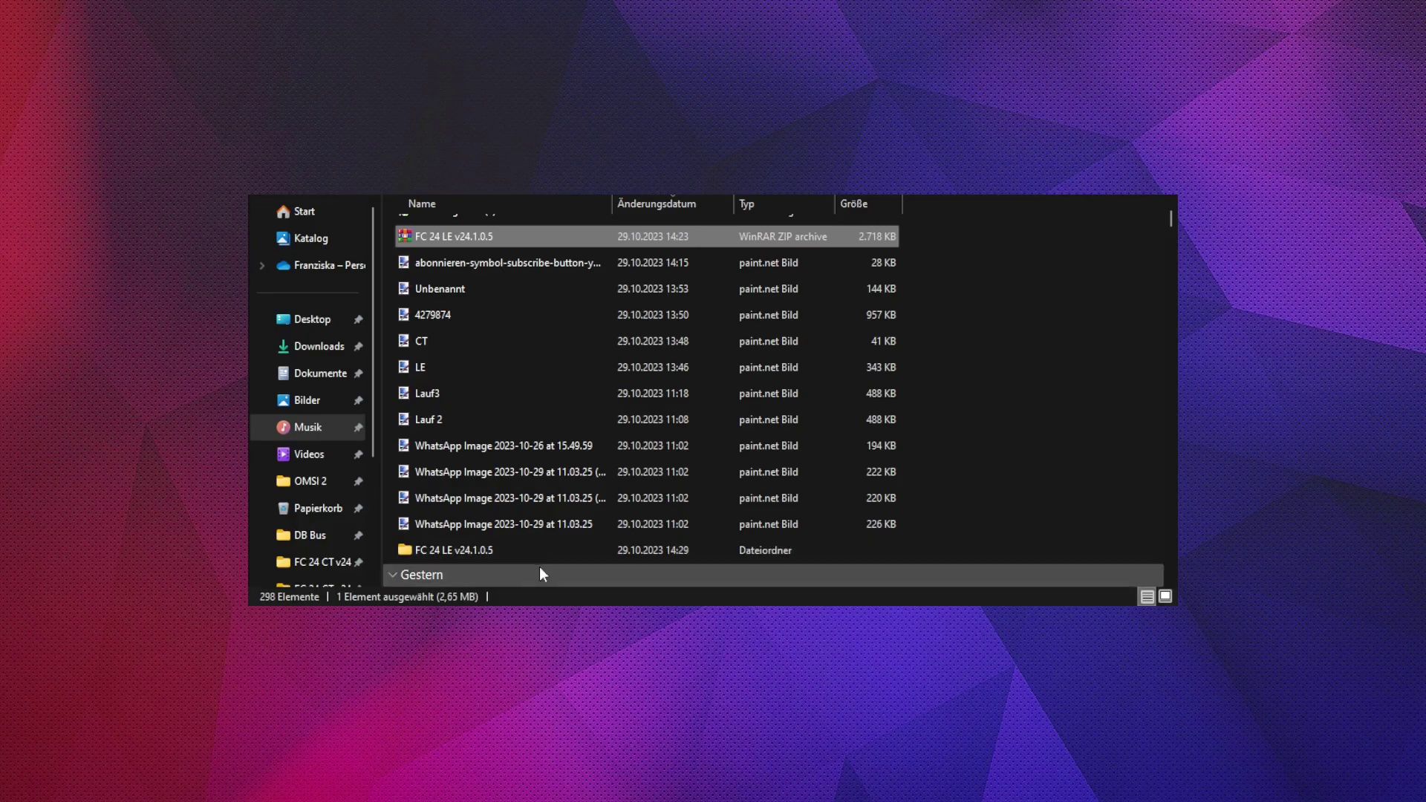
pyautogui.scroll(1, 944, 471)
pyautogui.click(504, 252)
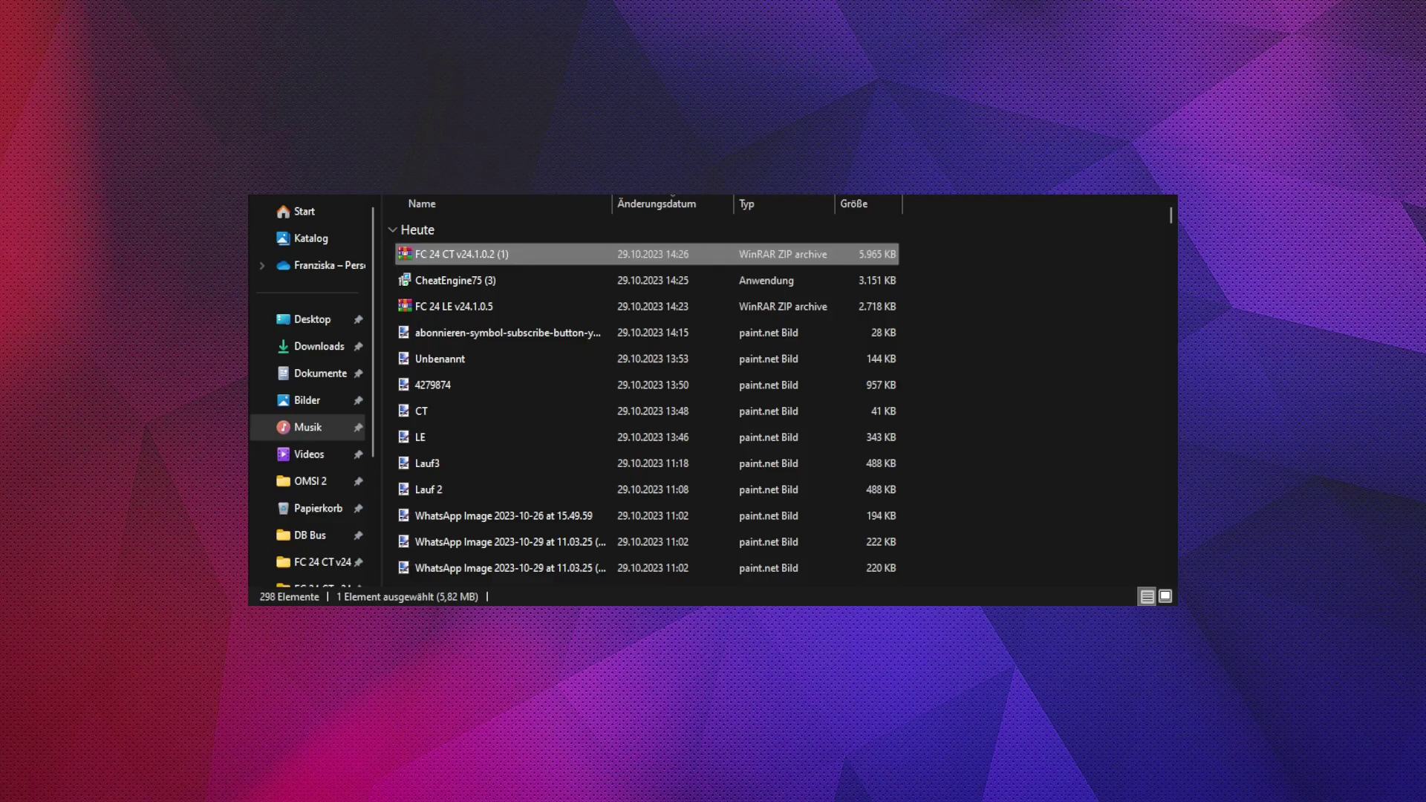
pyautogui.scroll(-1, 1068, 416)
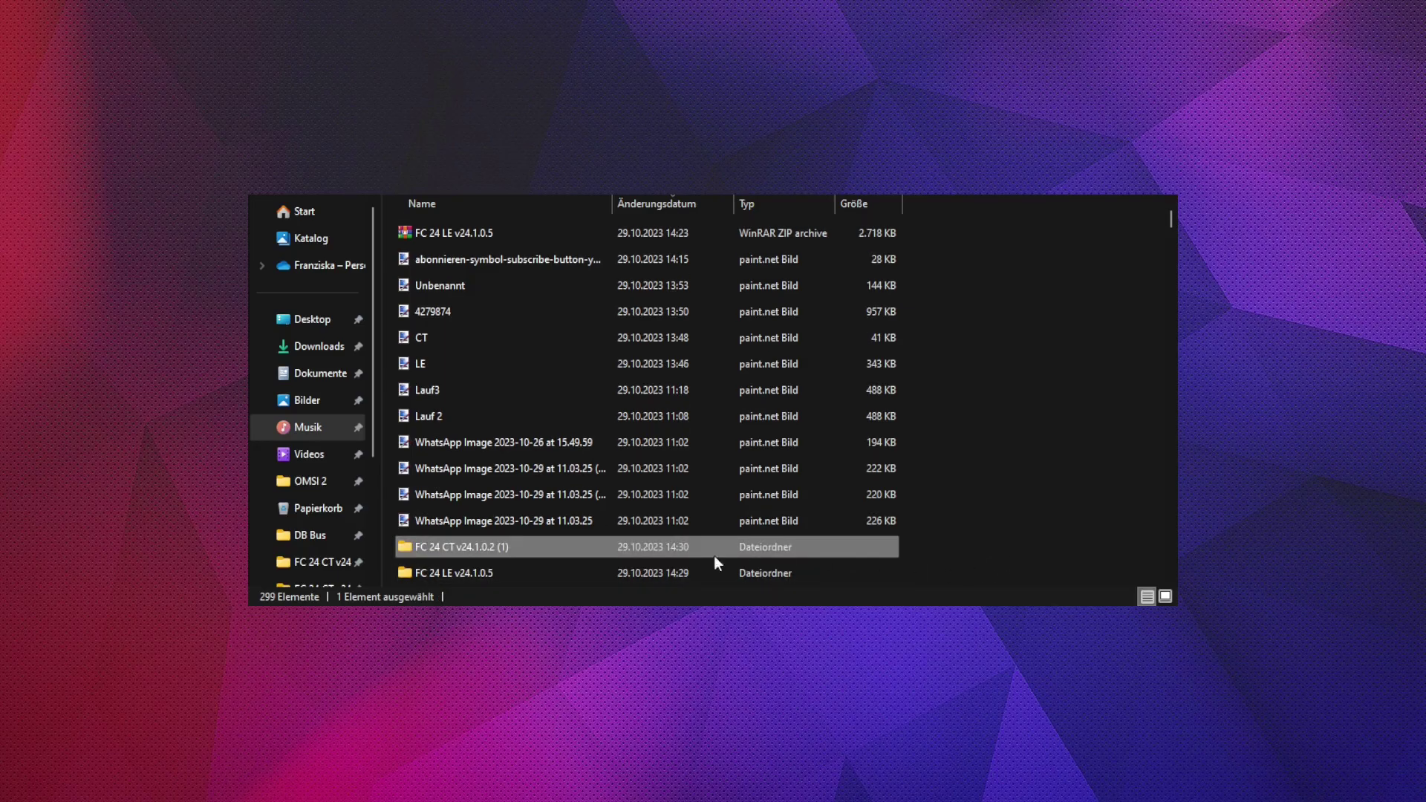
# Open the extracted FC 24 LE v24.1.0.5 folder and start the Launcher application.
pyautogui.click(564, 577)
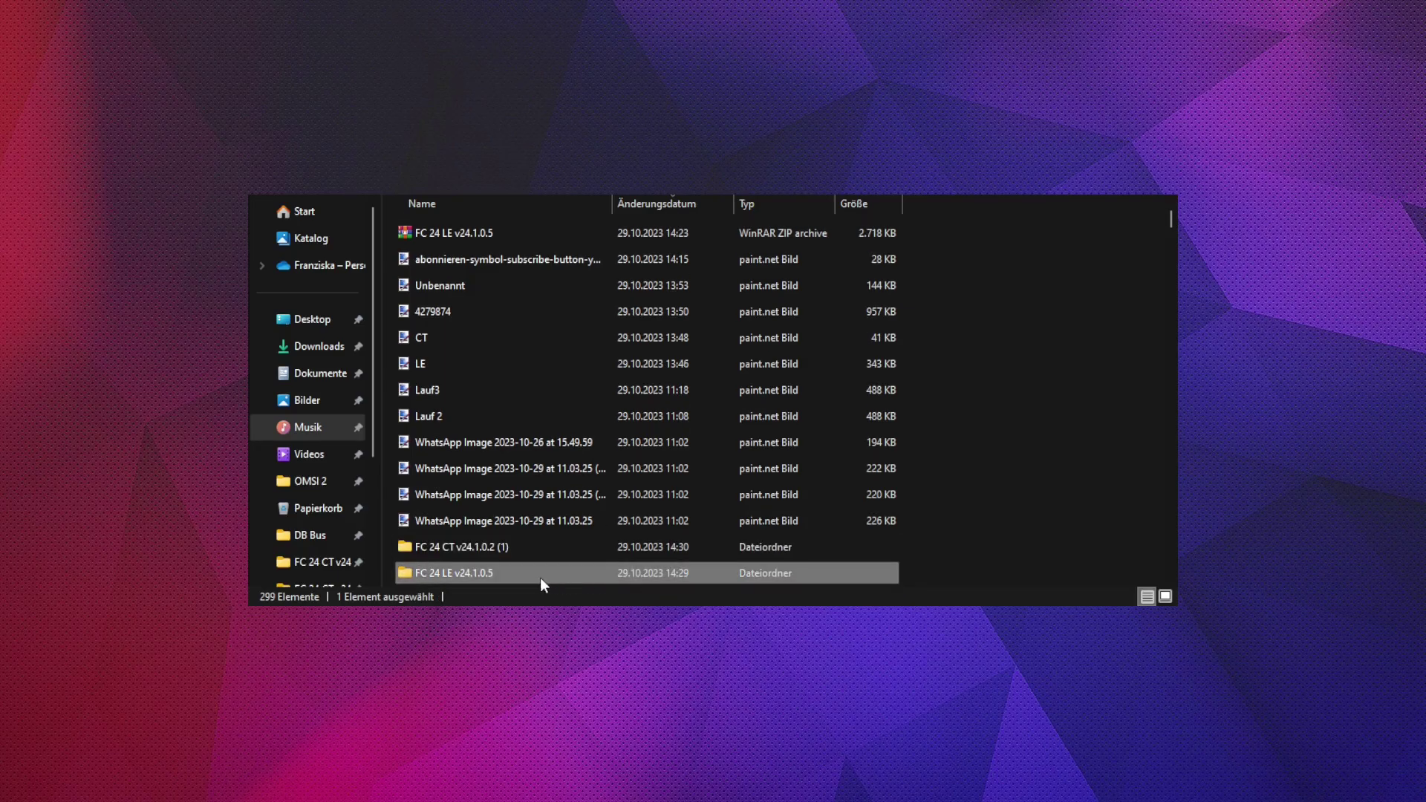
pyautogui.click(492, 574)
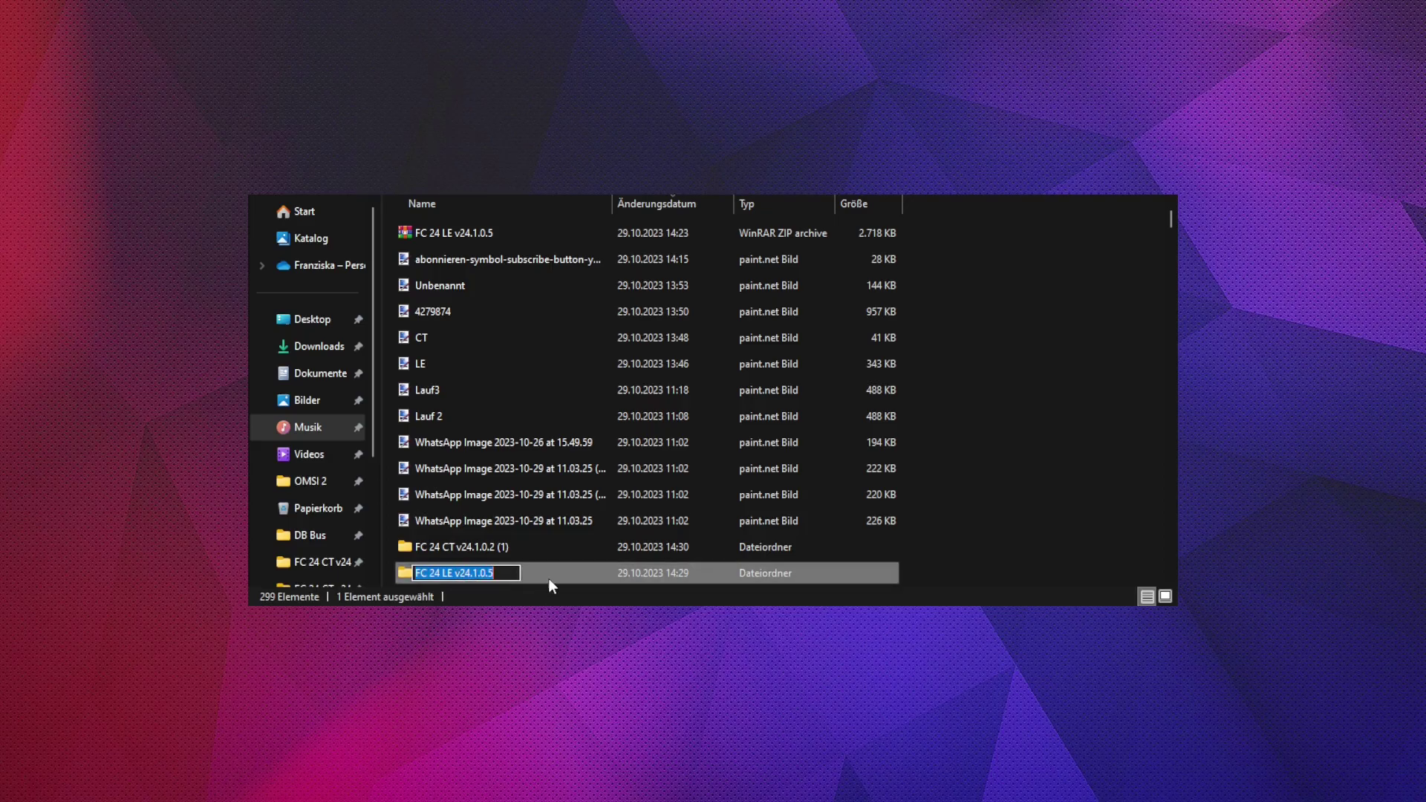
pyautogui.press('Escape')
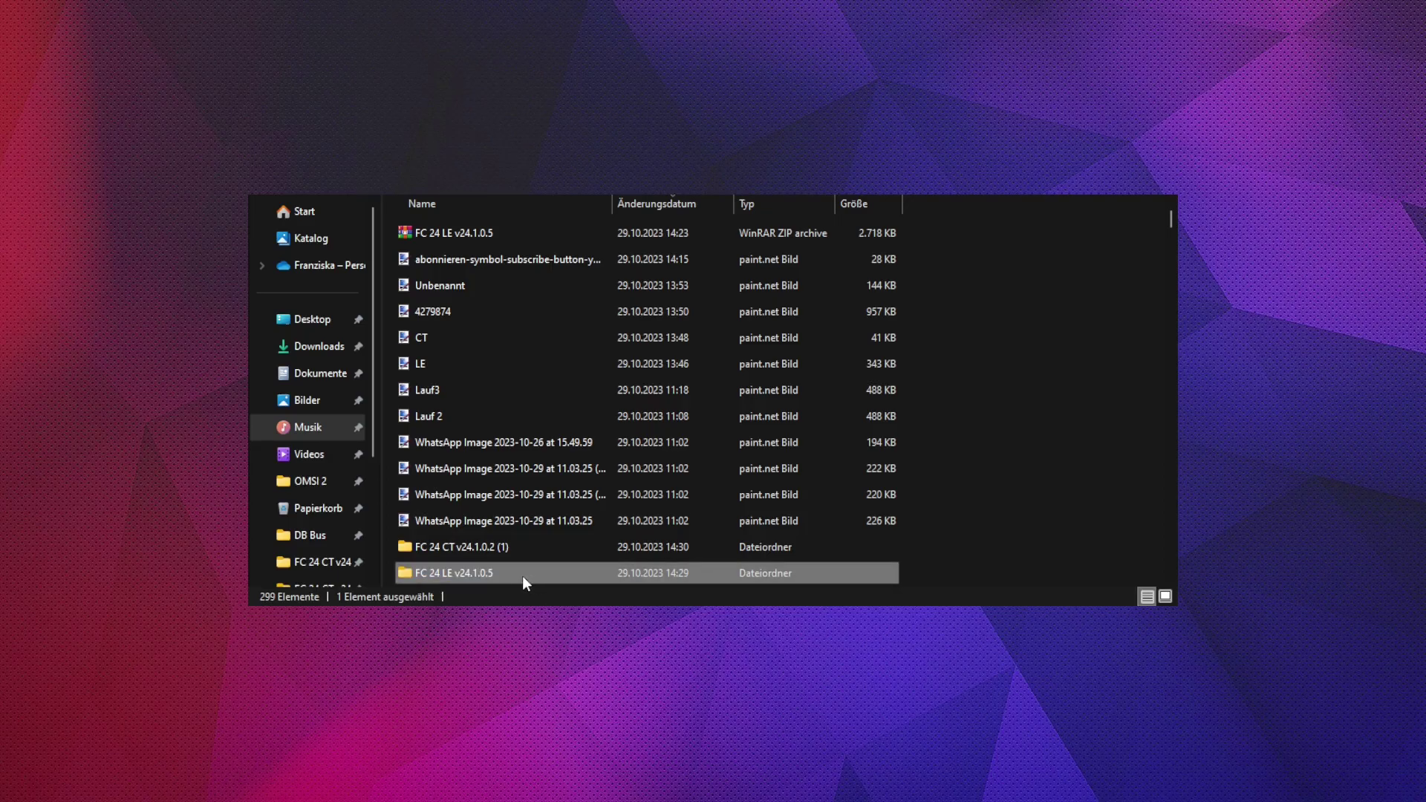
pyautogui.doubleClick(523, 576)
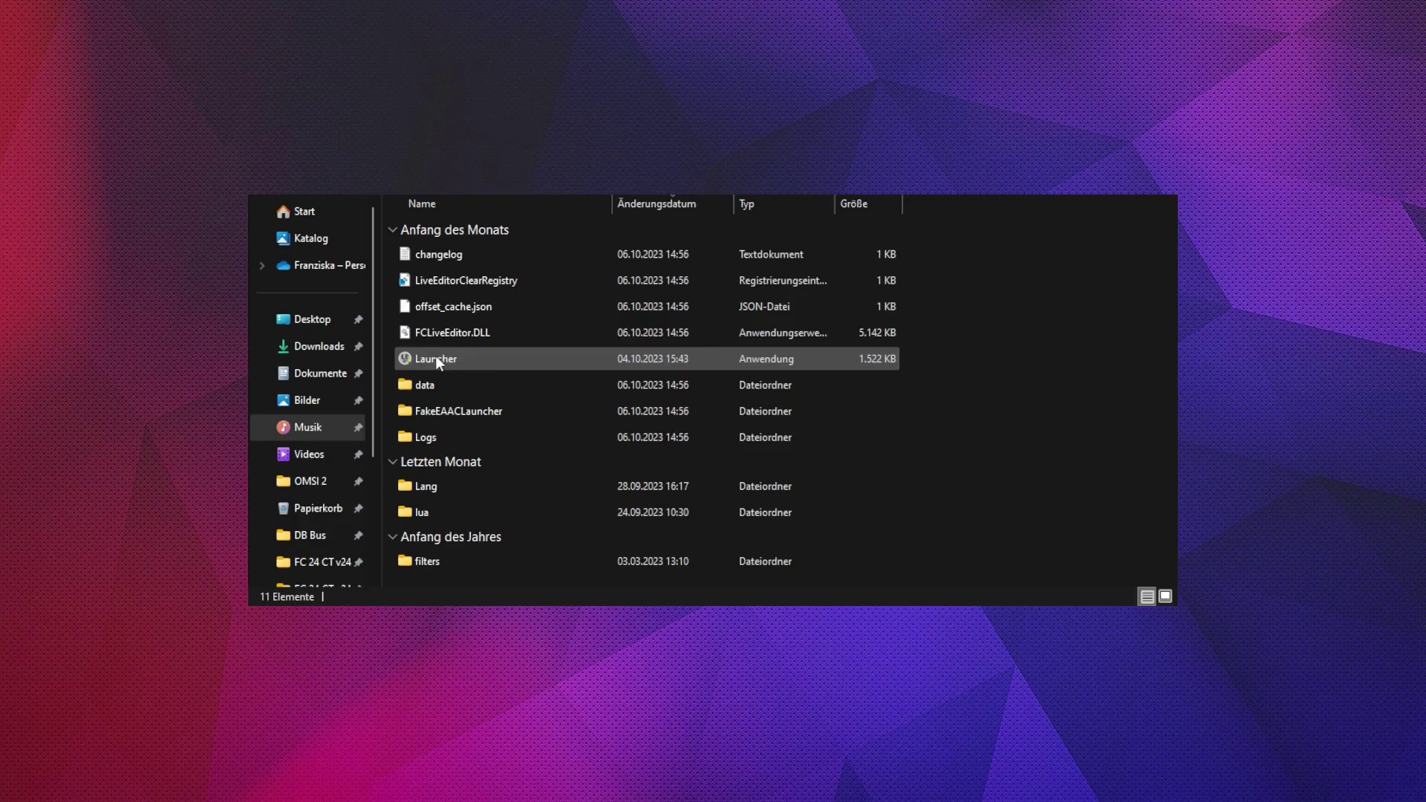
pyautogui.doubleClick(491, 359)
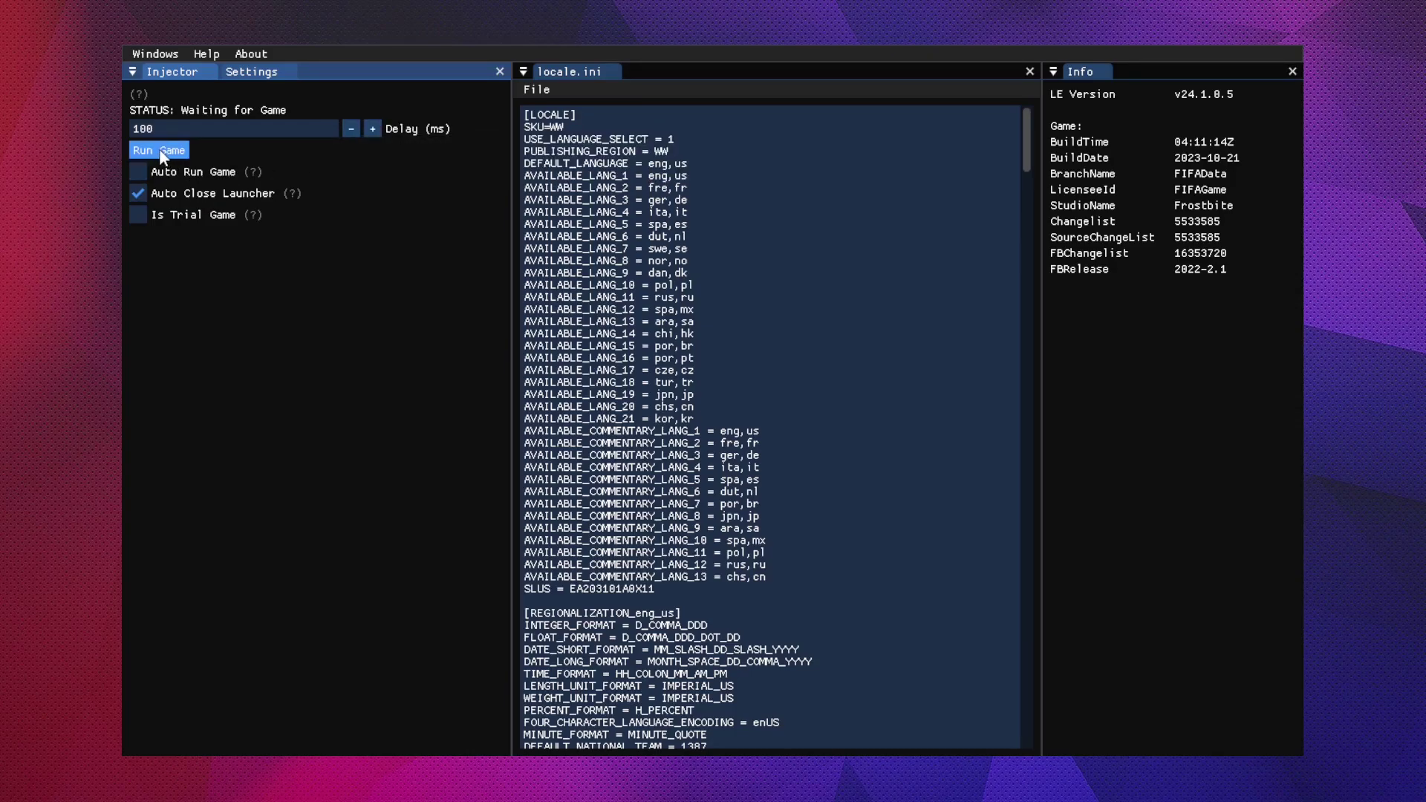
# Run the game from the launcher and load the Einstellungen 1 settings file, continuing past the welcome screen.
pyautogui.press('Up')
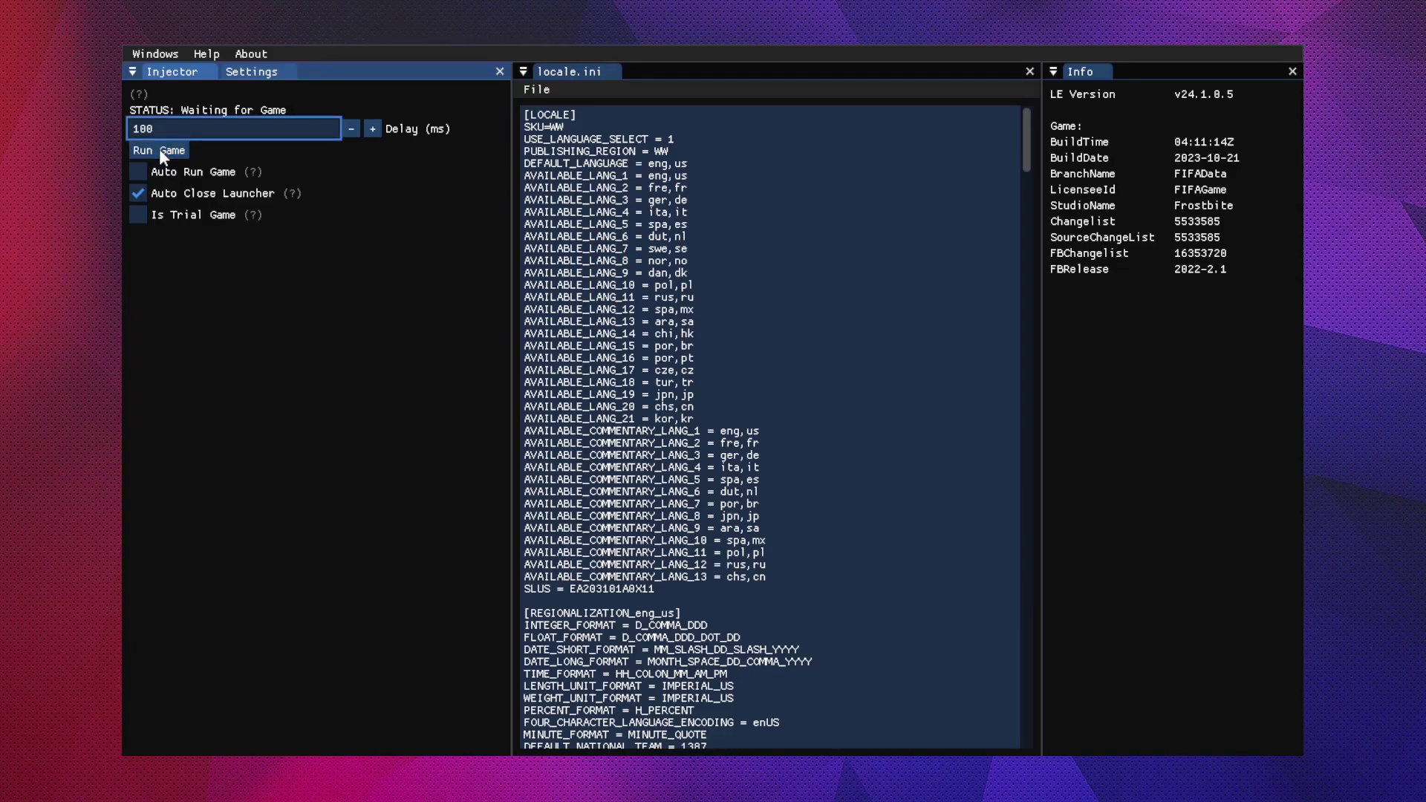
pyautogui.click(159, 149)
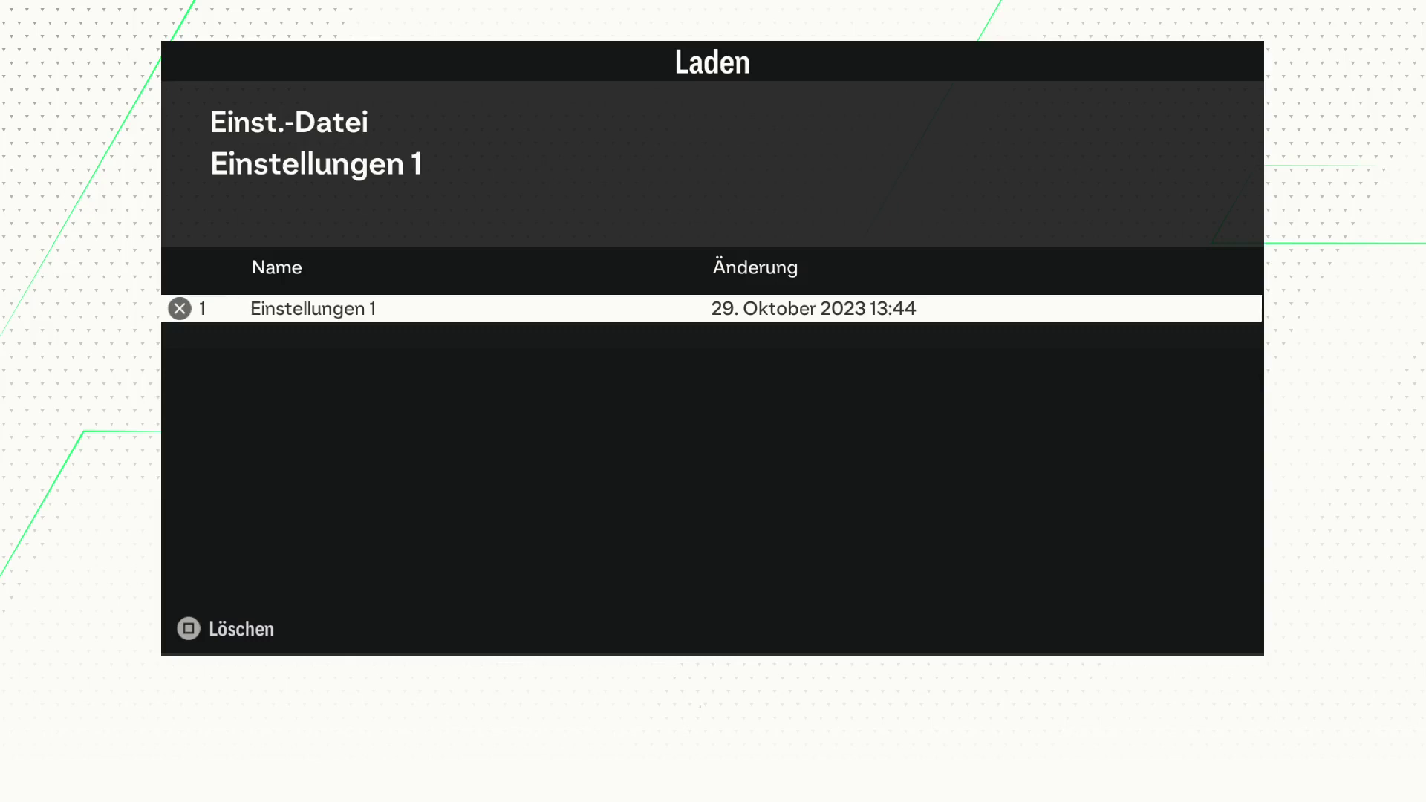
pyautogui.press('Return')
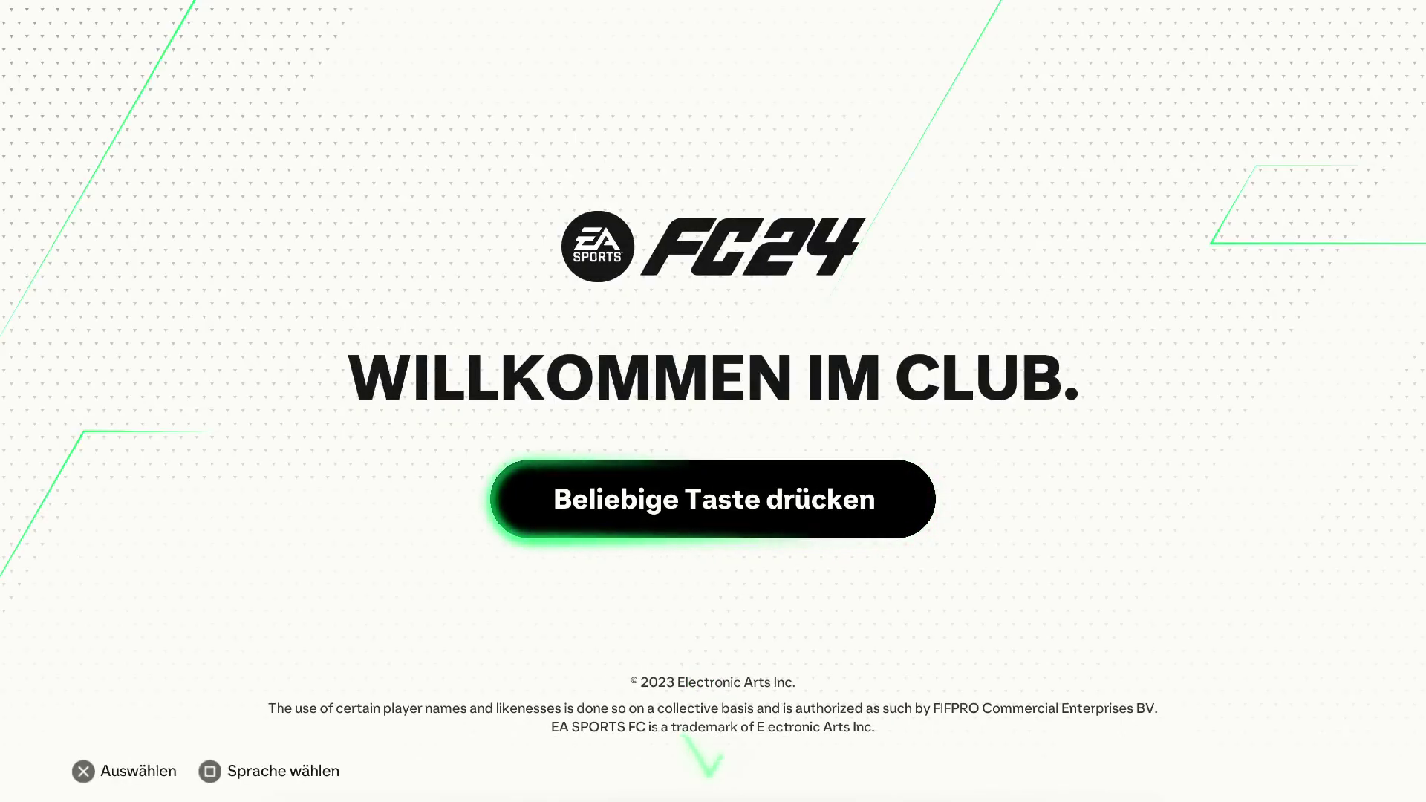
pyautogui.press('Return')
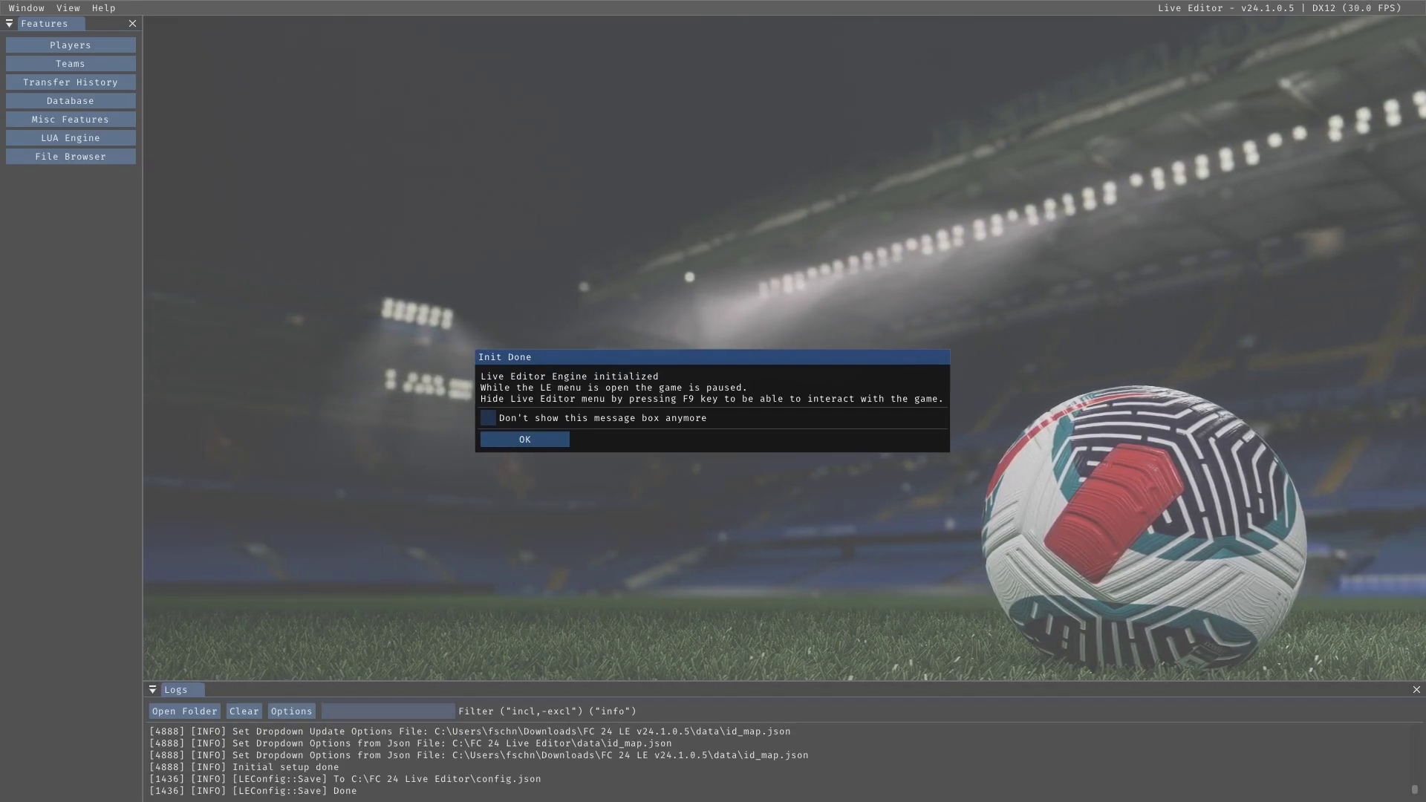
# Dismiss the Init Done message and view the Live Editor's player and team lists.
pyautogui.click(523, 442)
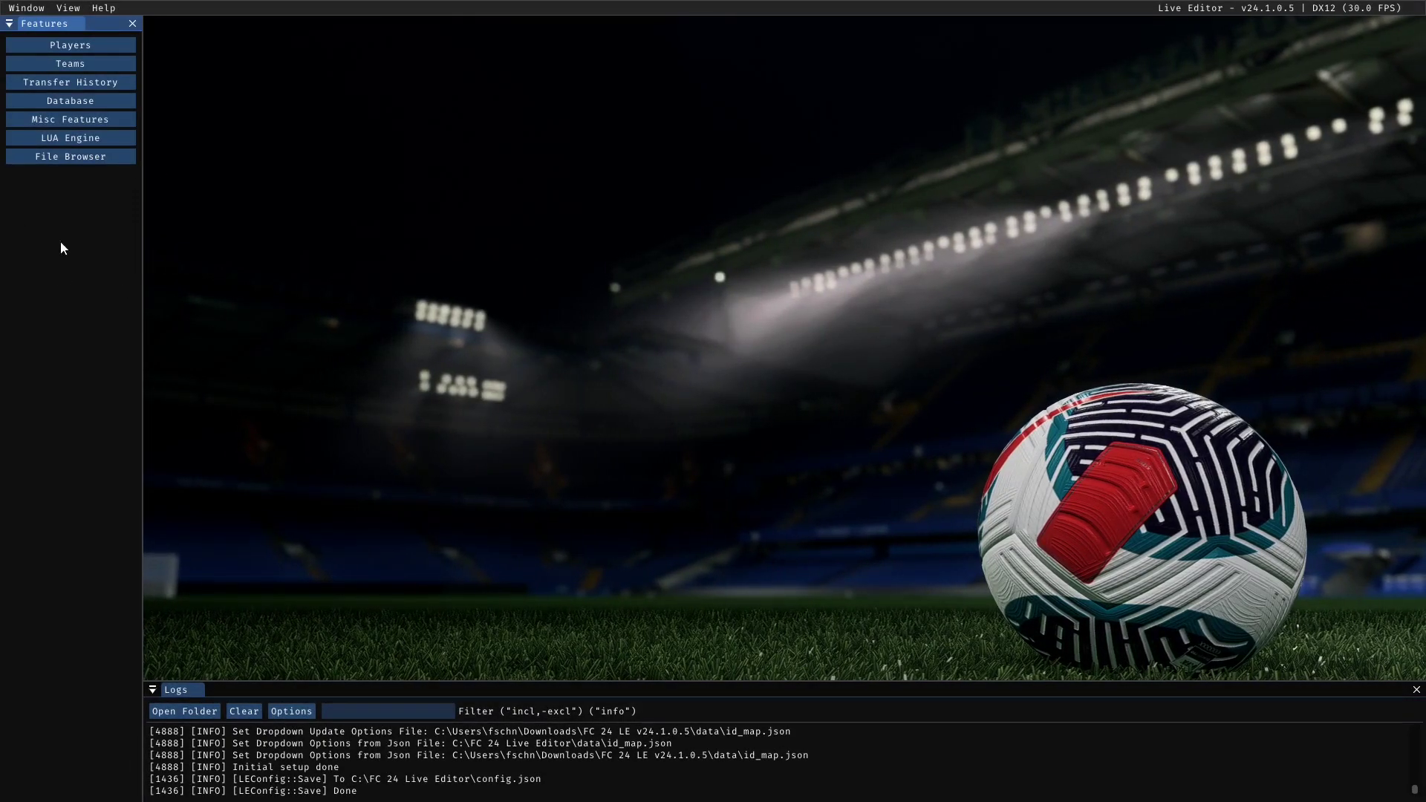
pyautogui.click(92, 44)
pyautogui.click(81, 64)
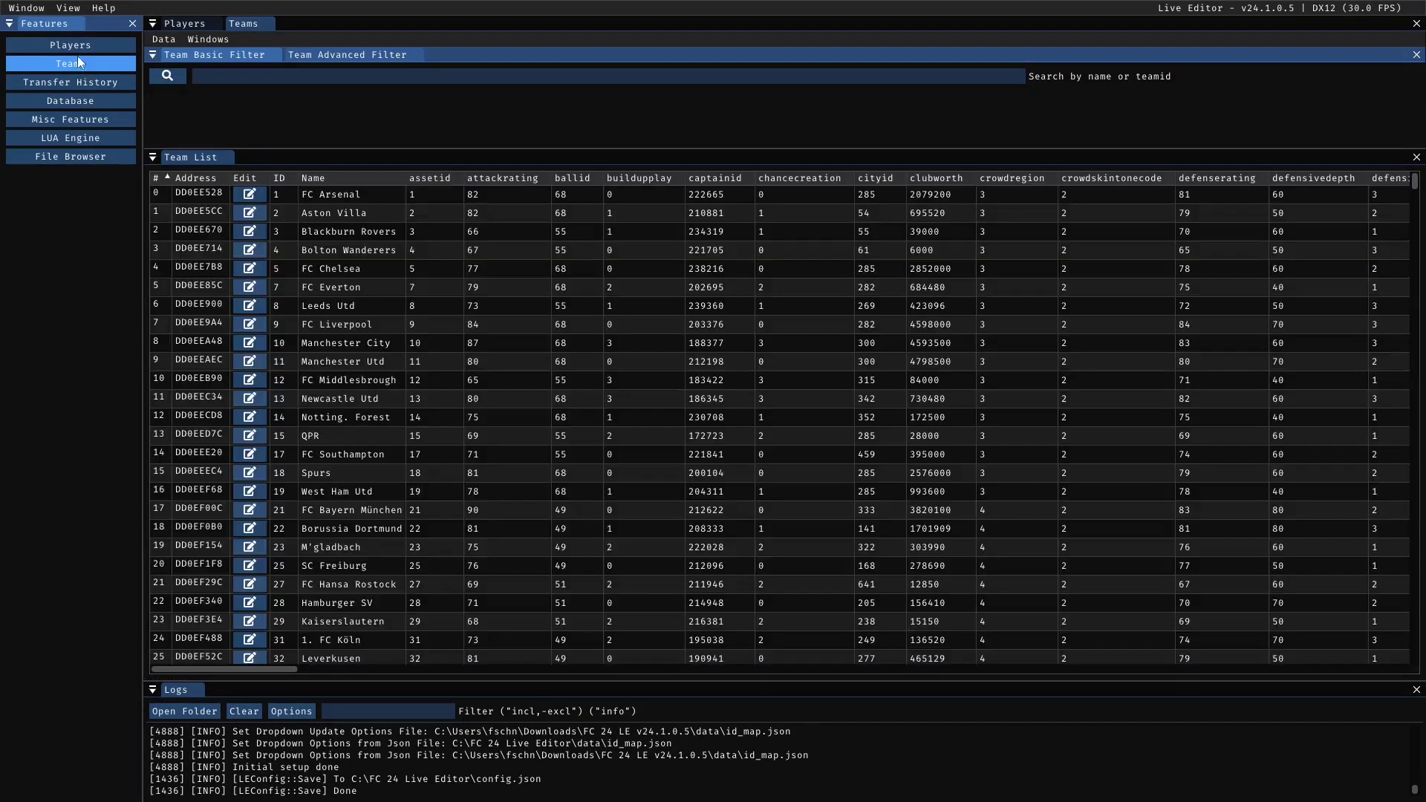
pyautogui.click(72, 46)
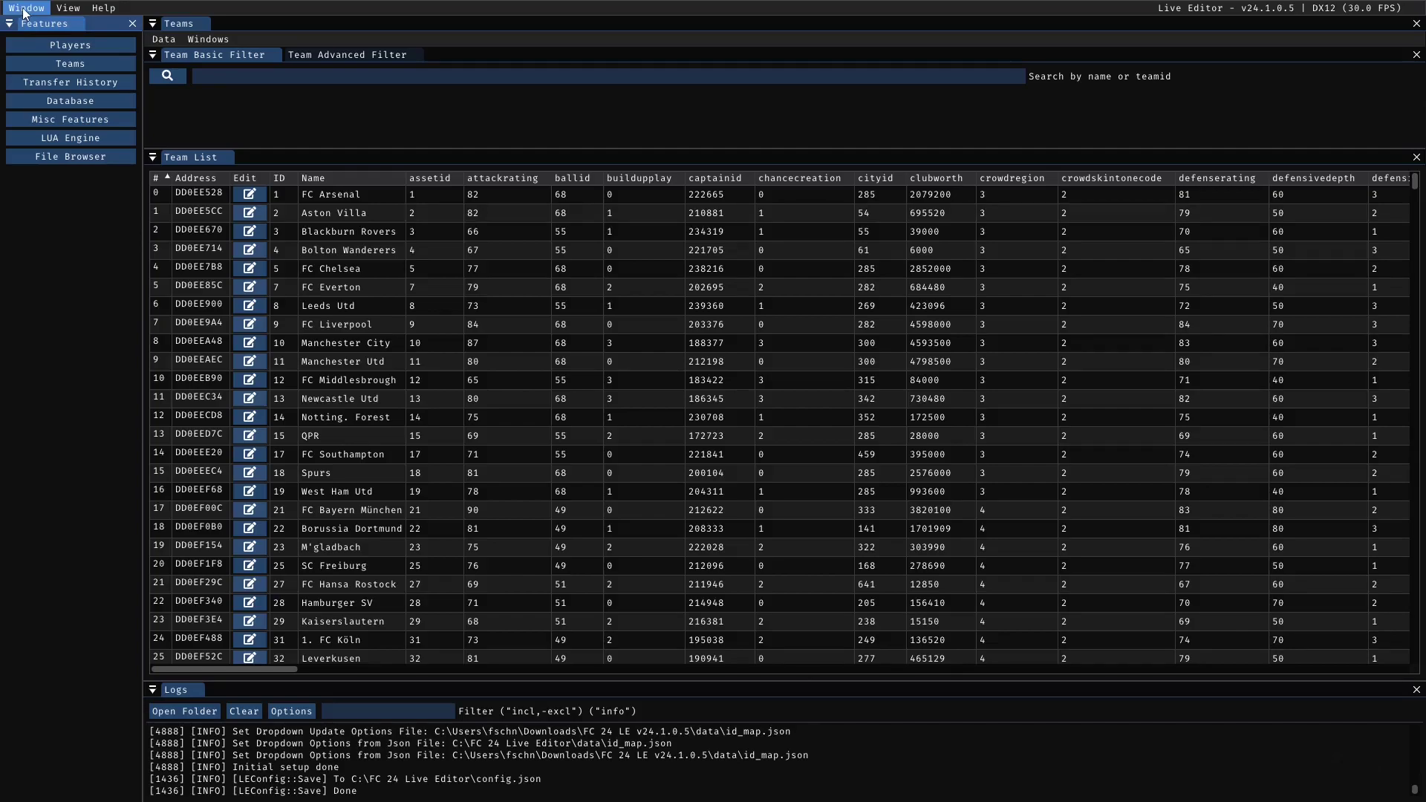
pyautogui.click(62, 47)
pyautogui.click(66, 67)
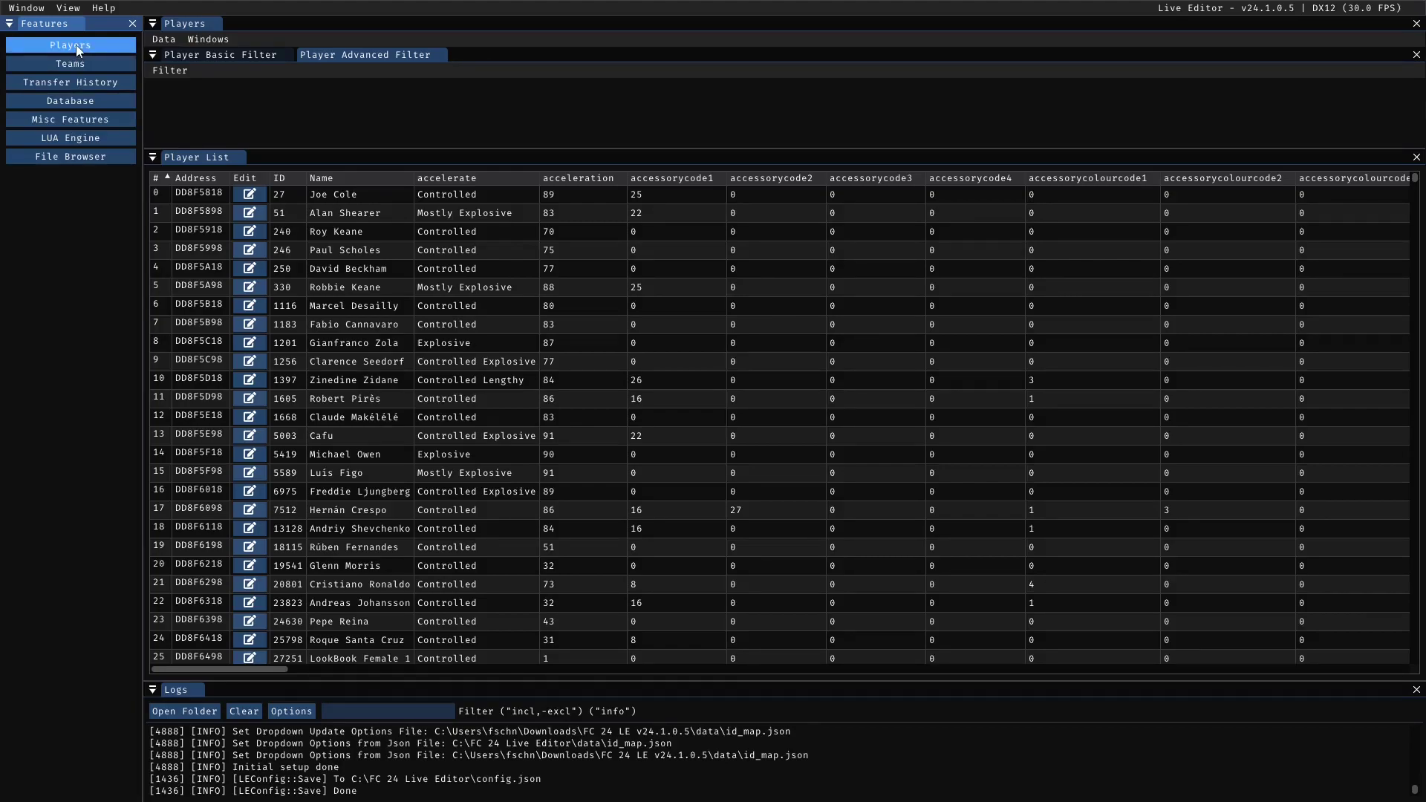
# Hide the Live Editor overlay to return to the game.
pyautogui.click(26, 8)
pyautogui.moveTo(75, 12)
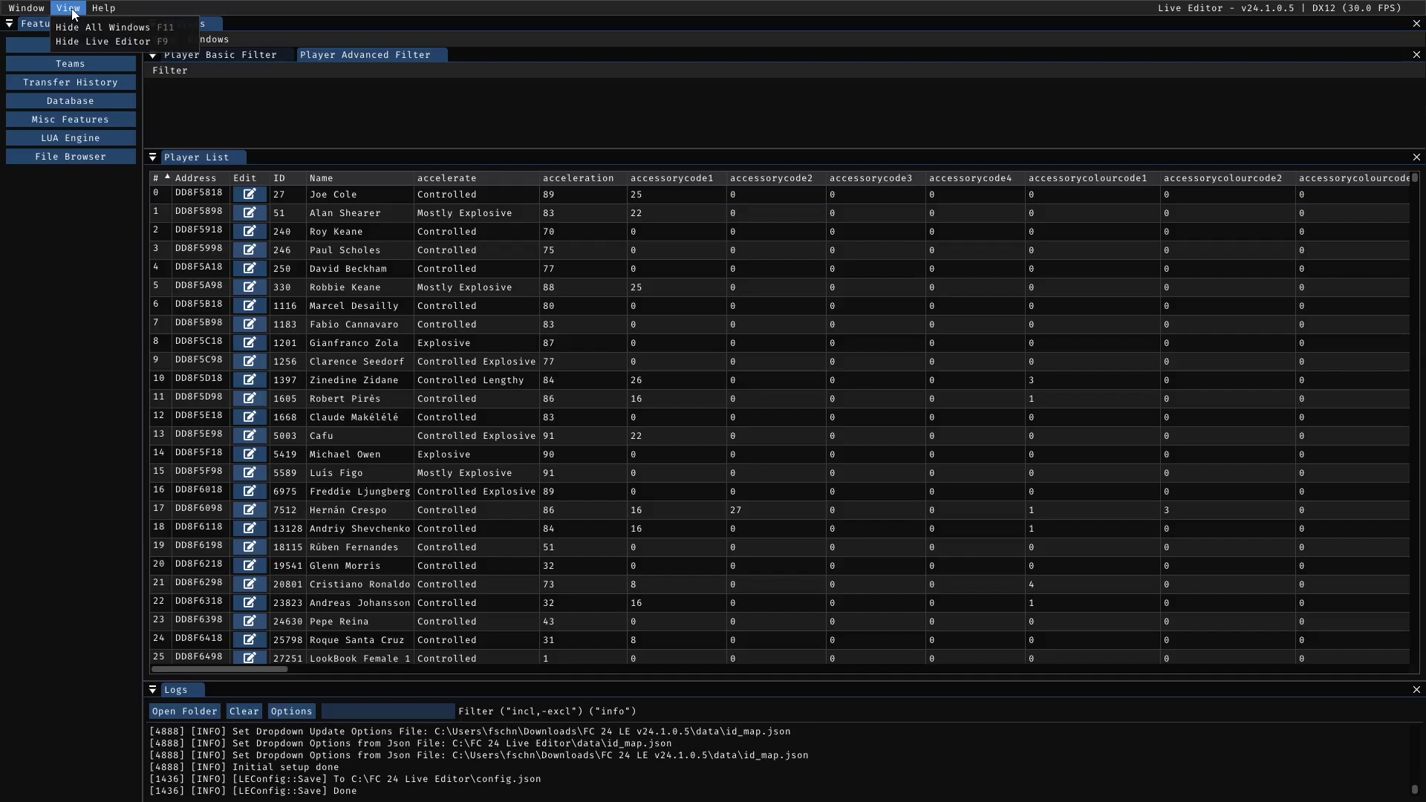
pyautogui.click(91, 42)
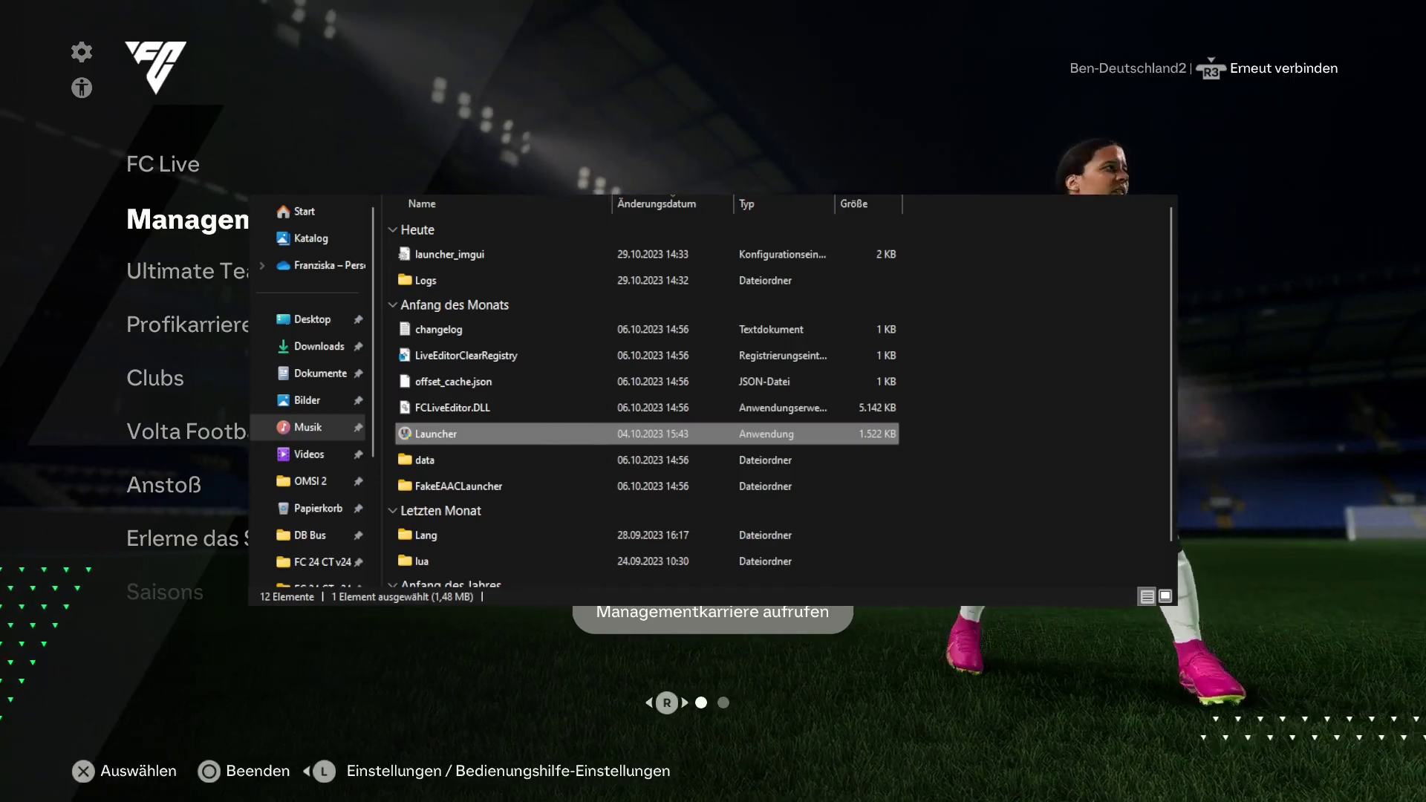
# Return to the parent folder in the file manager and open the FC24 cheat table from the FC 24 CT v24.1.0.2 (1) folder.
pyautogui.press('BackSpace')
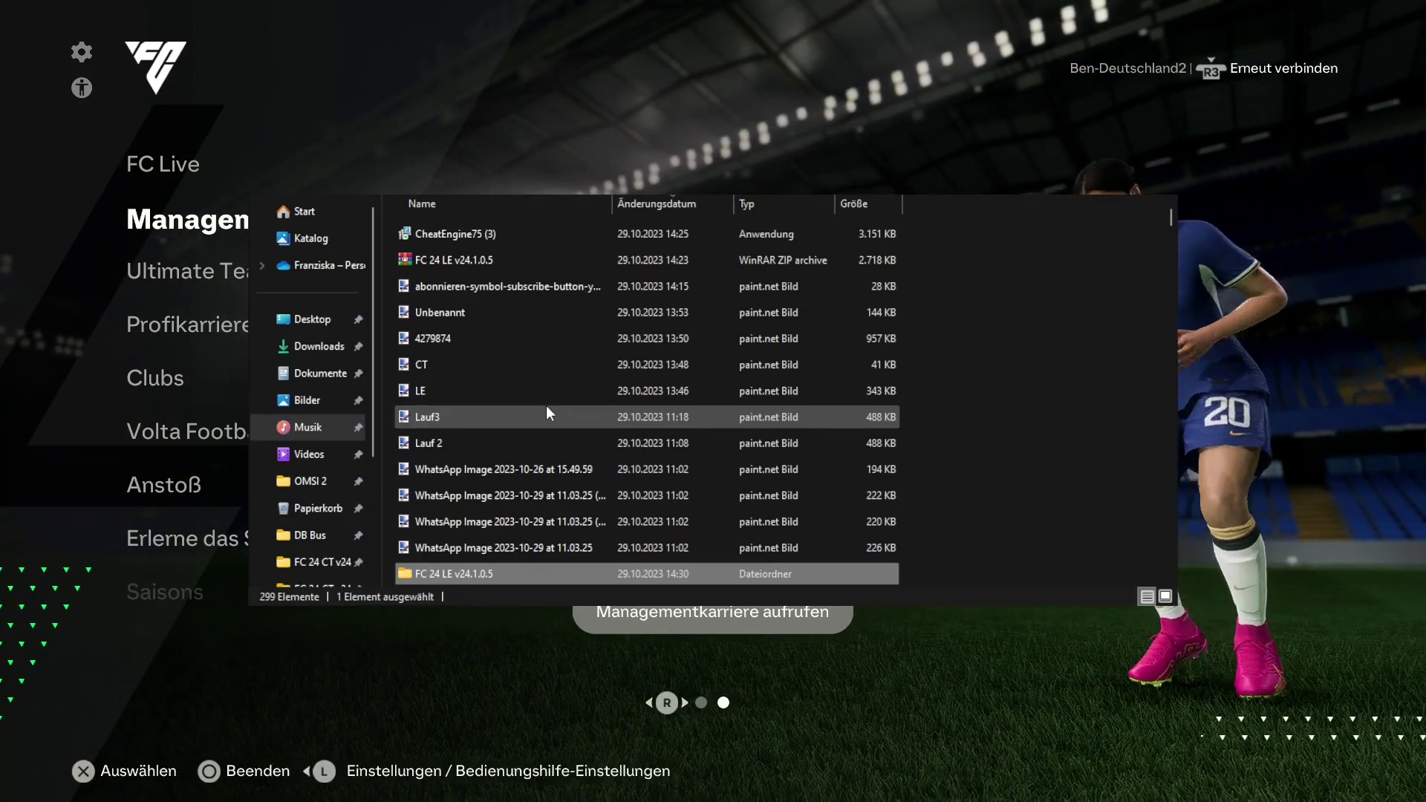
pyautogui.scroll(-1, 546, 409)
pyautogui.click(486, 525)
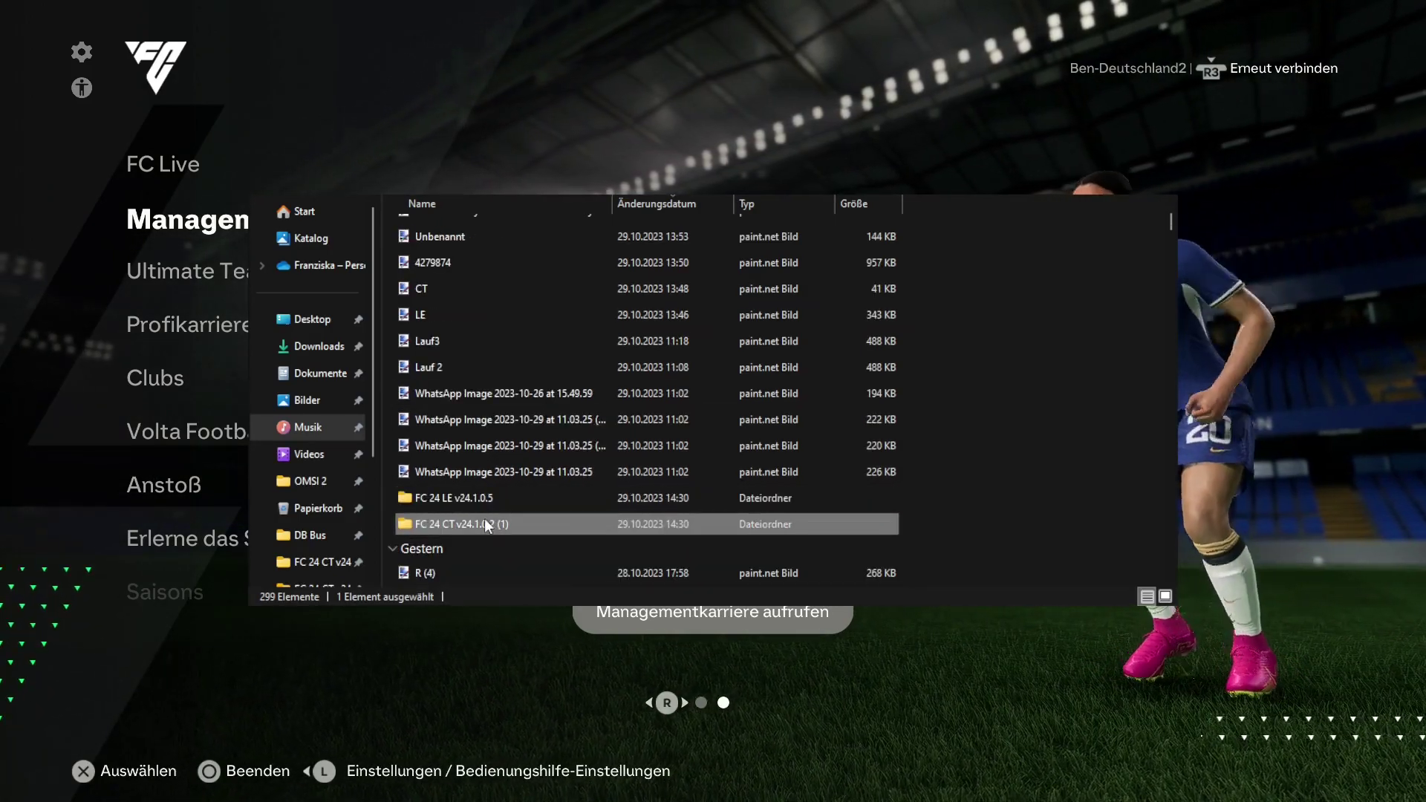
pyautogui.doubleClick(484, 521)
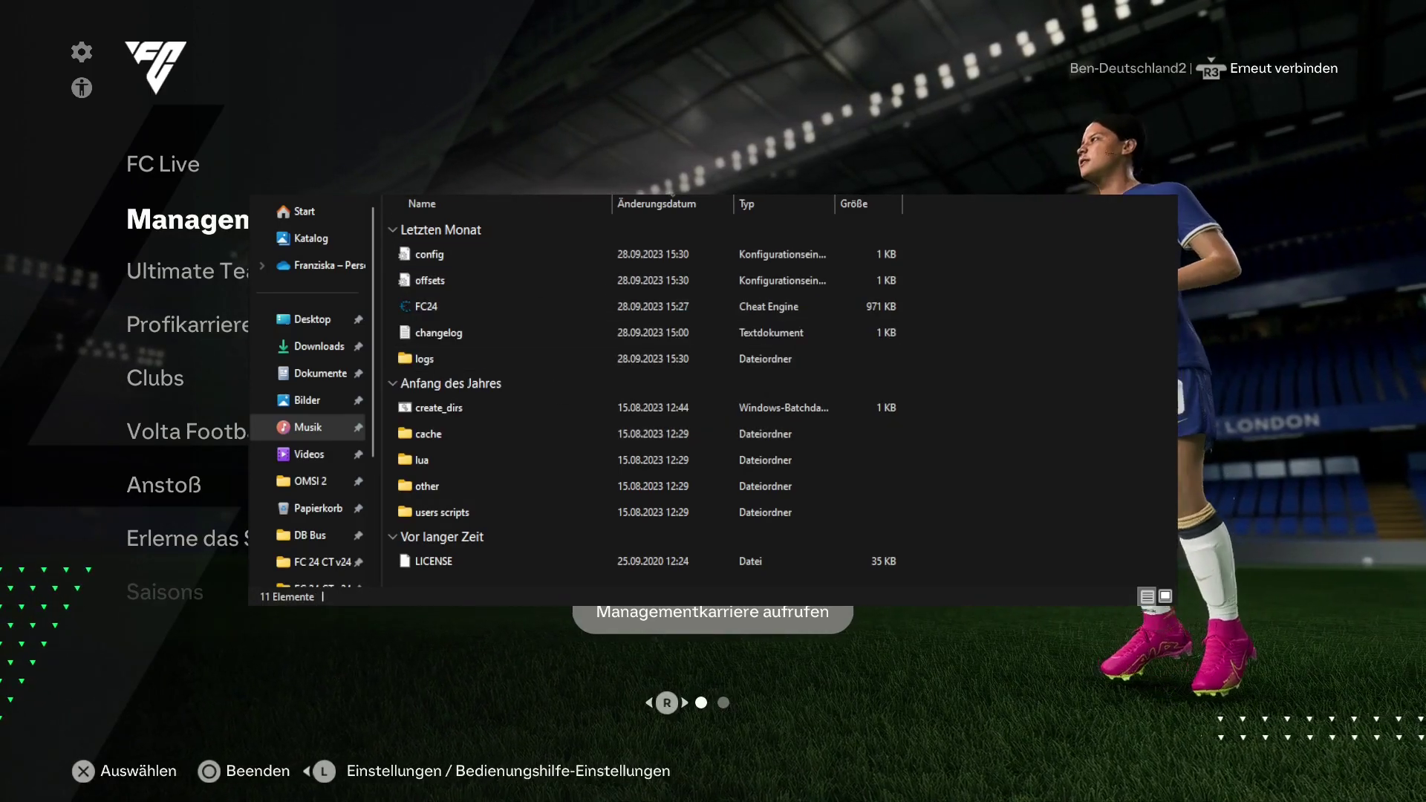
pyautogui.click(482, 305)
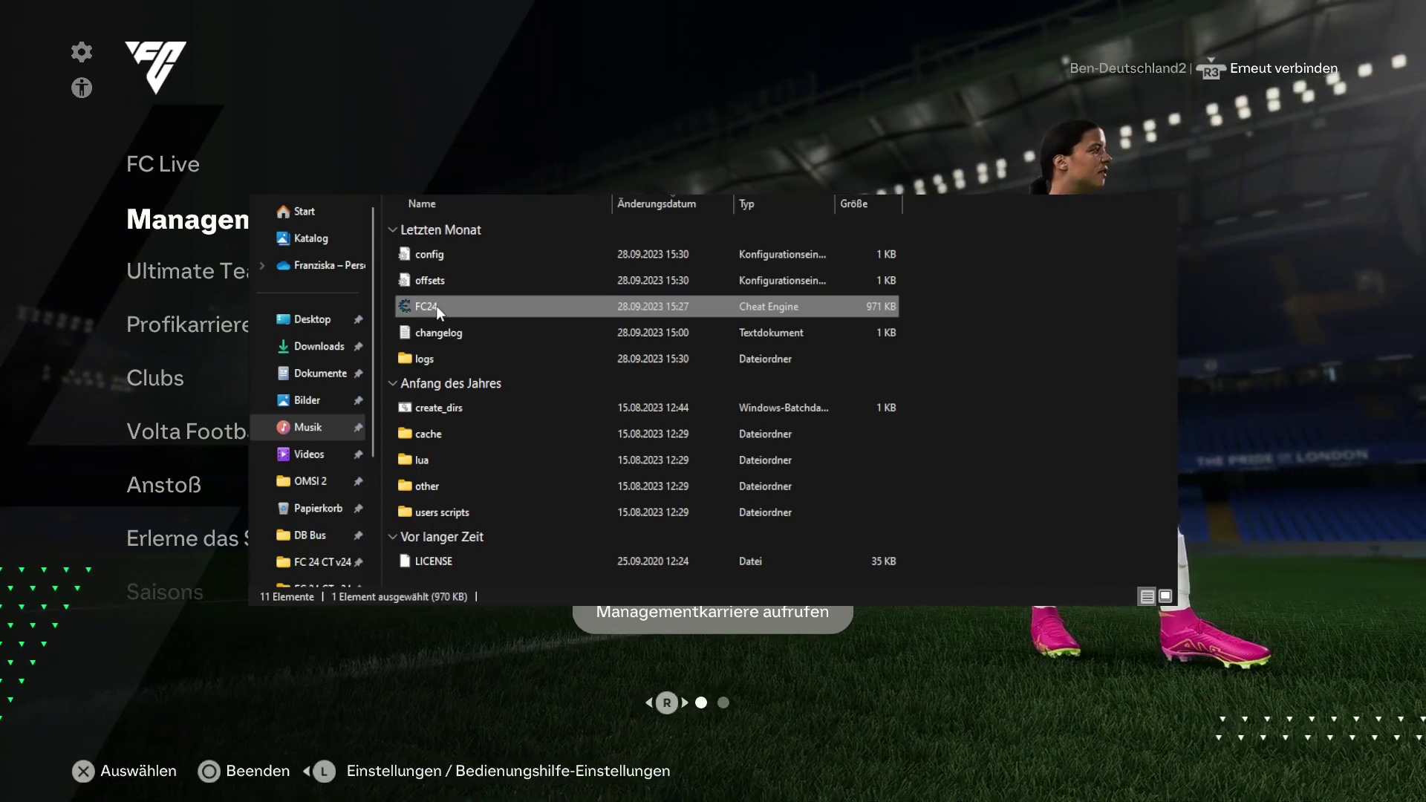
pyautogui.doubleClick(438, 308)
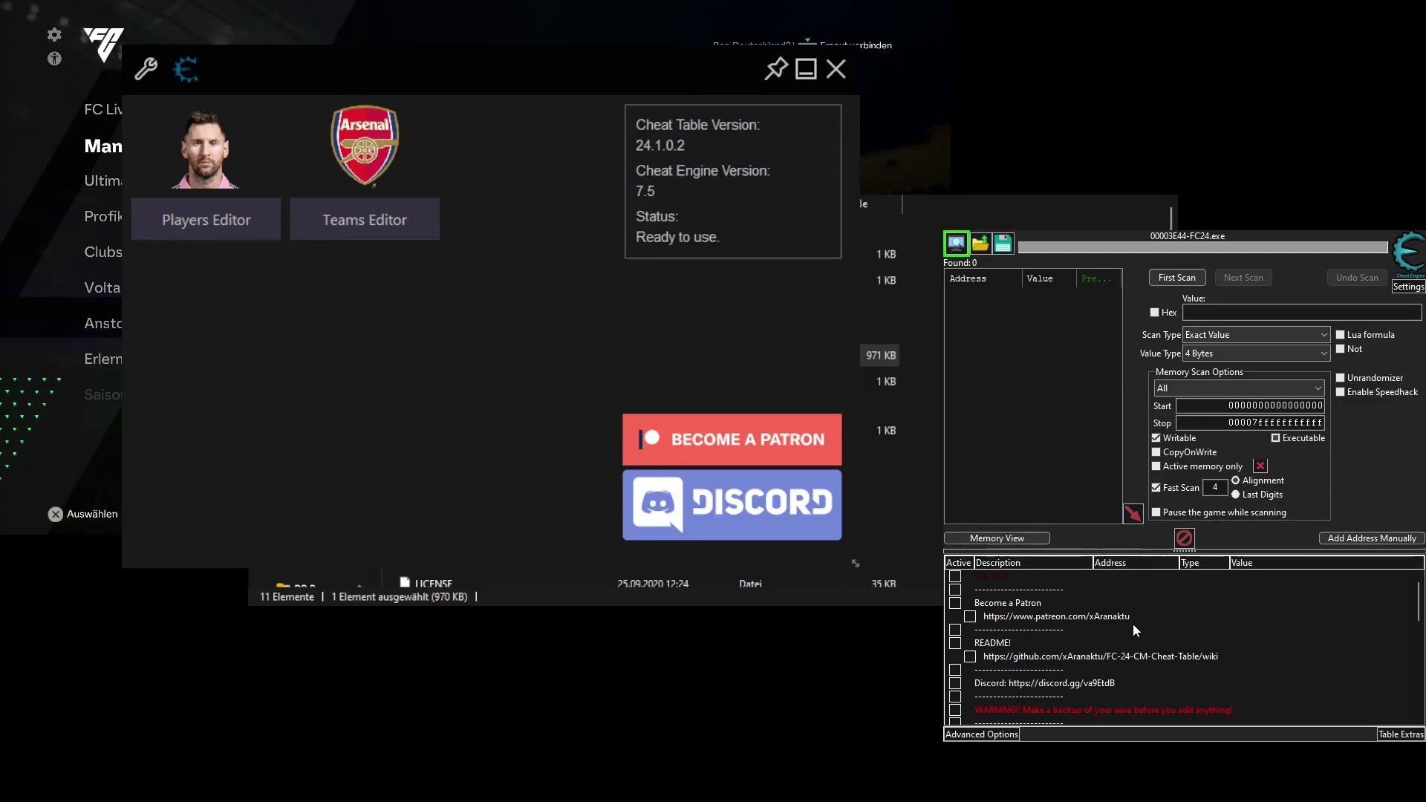
# Activate the Job Offers script in the cheat table's Scripts group and select its Club Team entry.
pyautogui.scroll(-3, 1070, 648)
pyautogui.scroll(-1, 1069, 648)
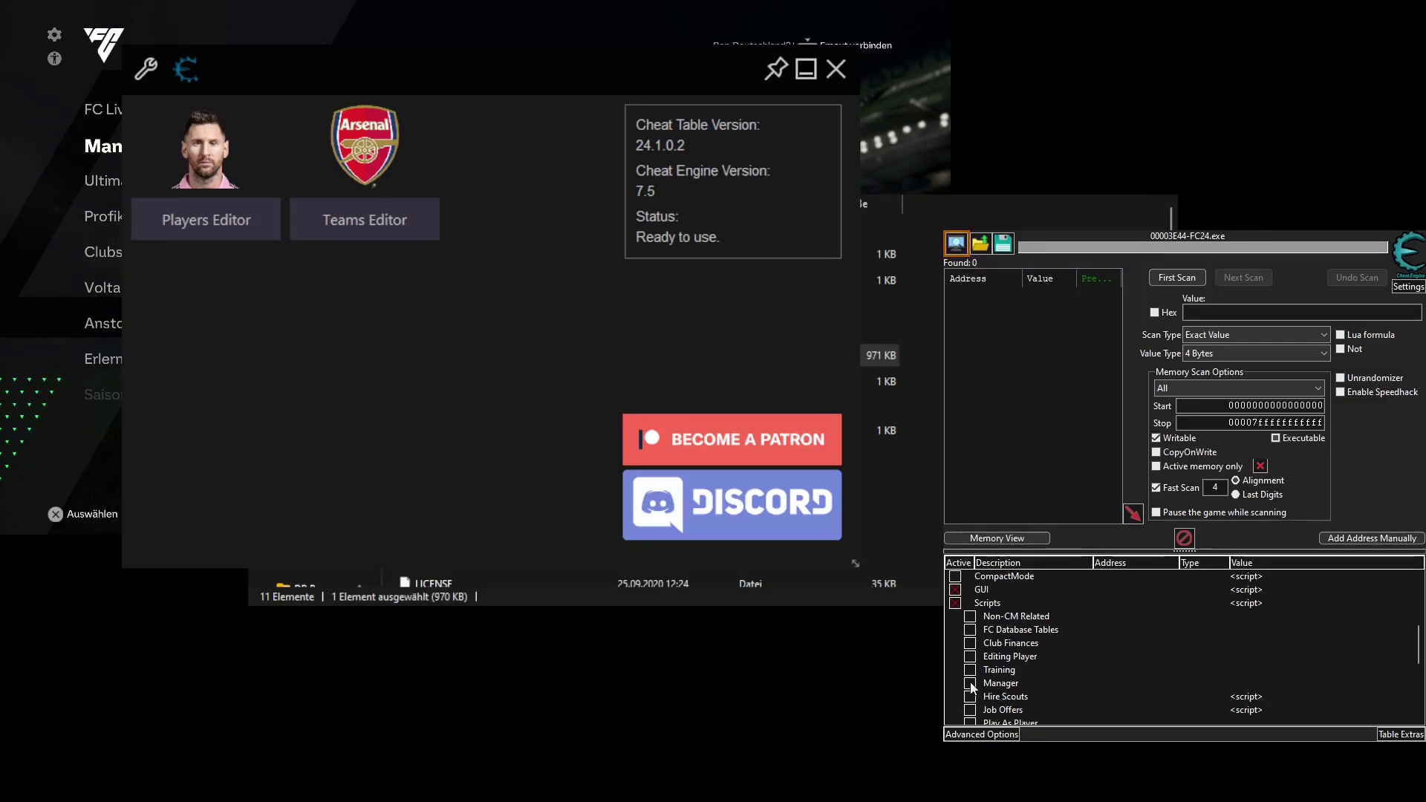
pyautogui.scroll(-1, 973, 687)
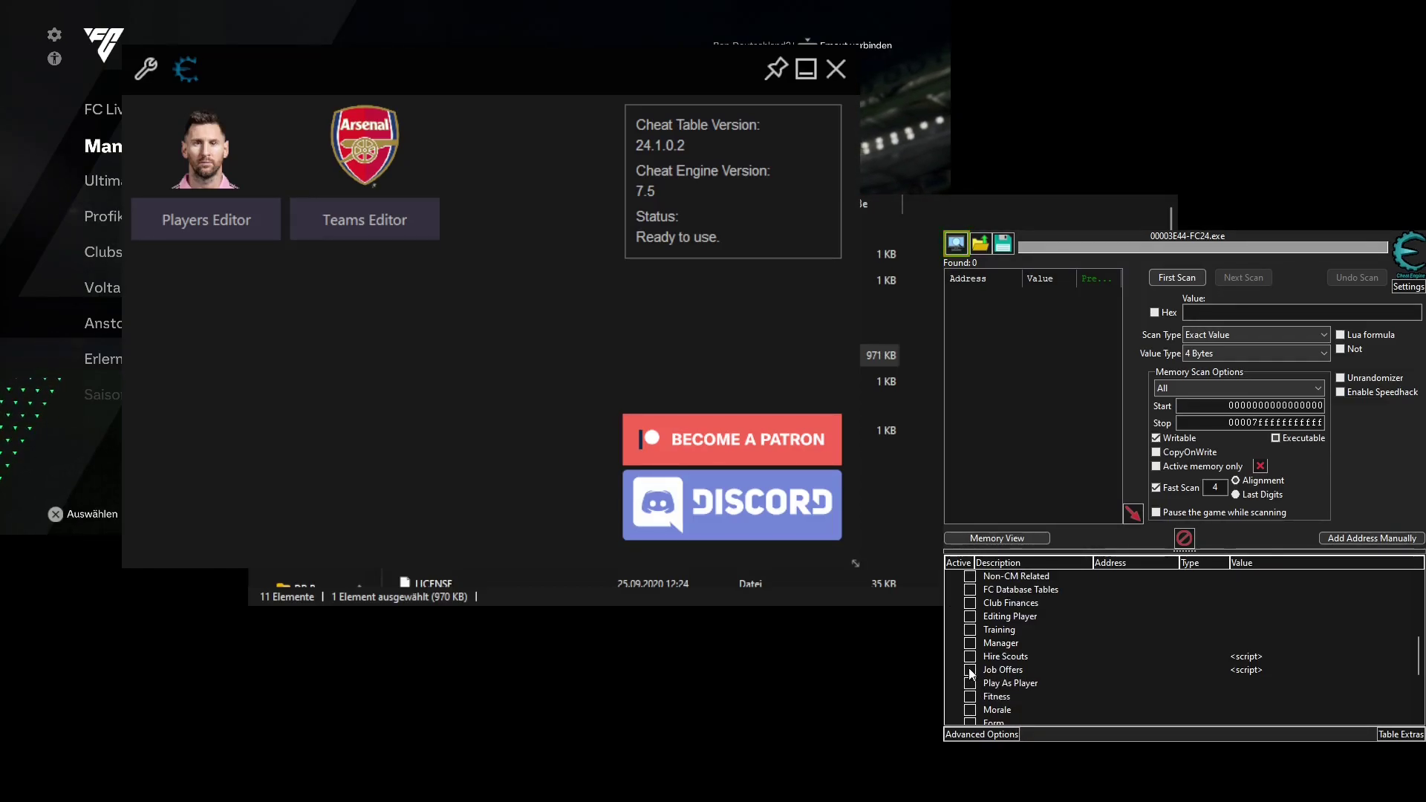
pyautogui.click(970, 670)
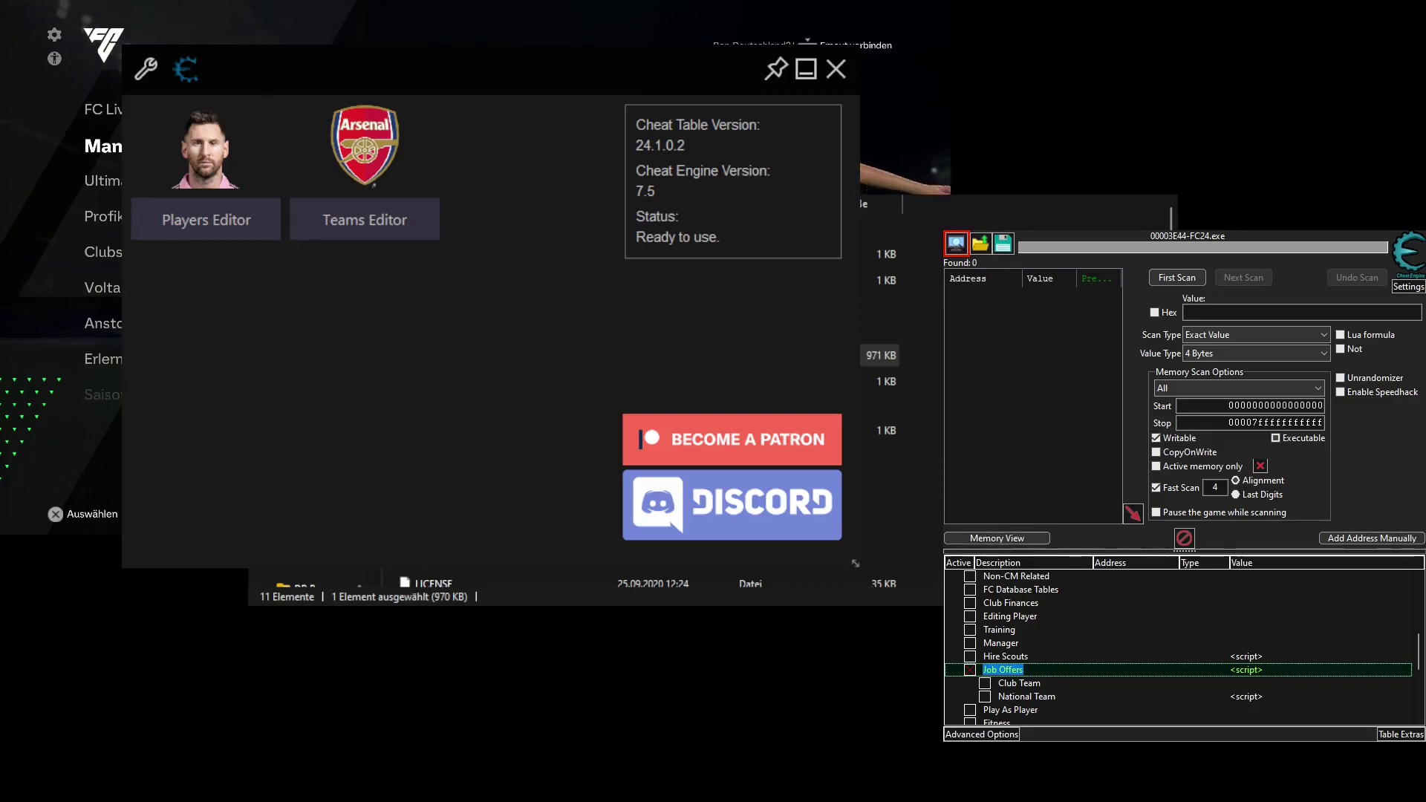
pyautogui.click(1019, 683)
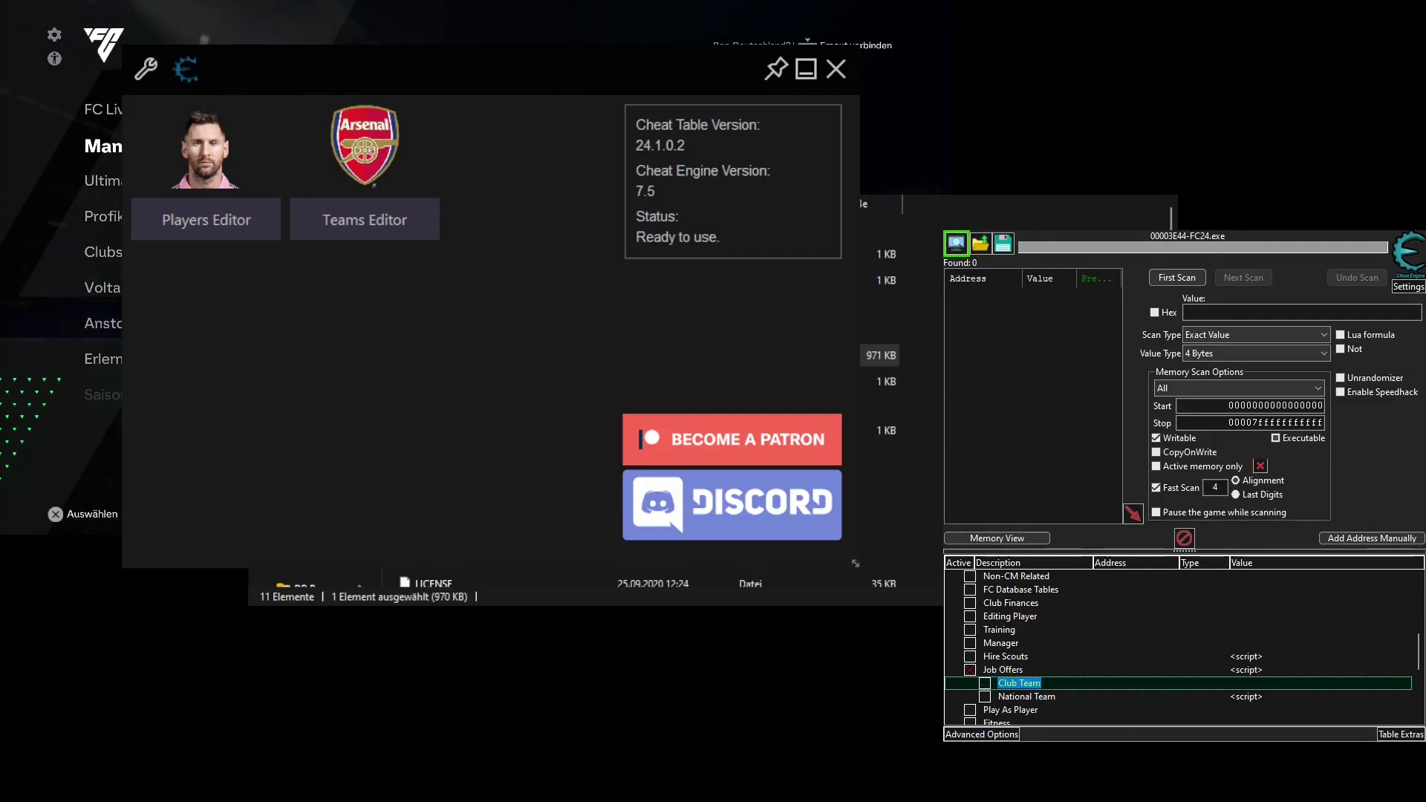